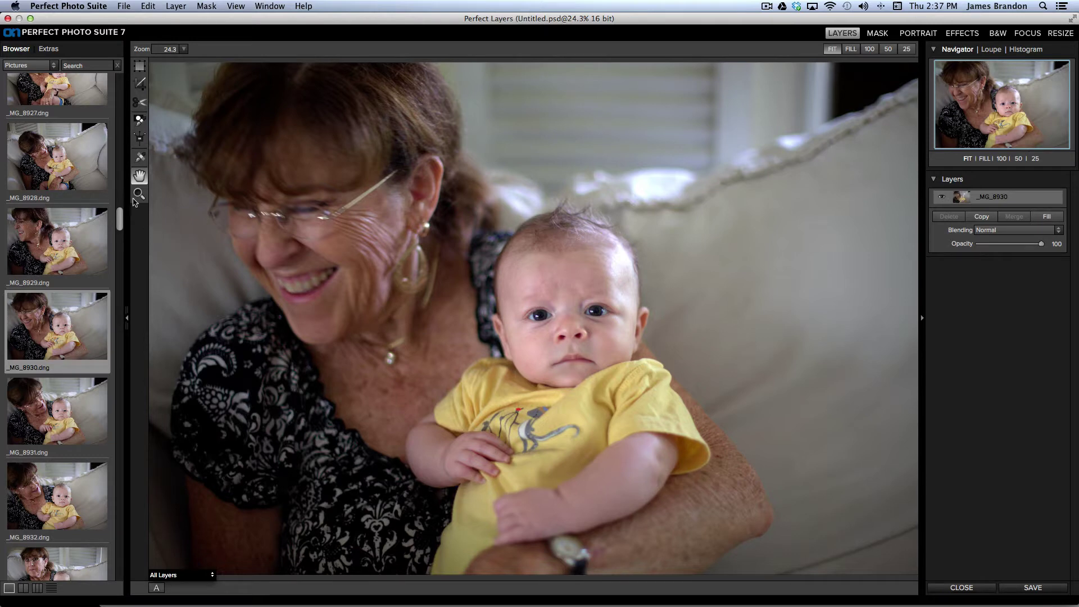
Step: Scroll the Browser list to find the grandmother-and-baby portrait
left_click_drag(121, 222, 121, 226)
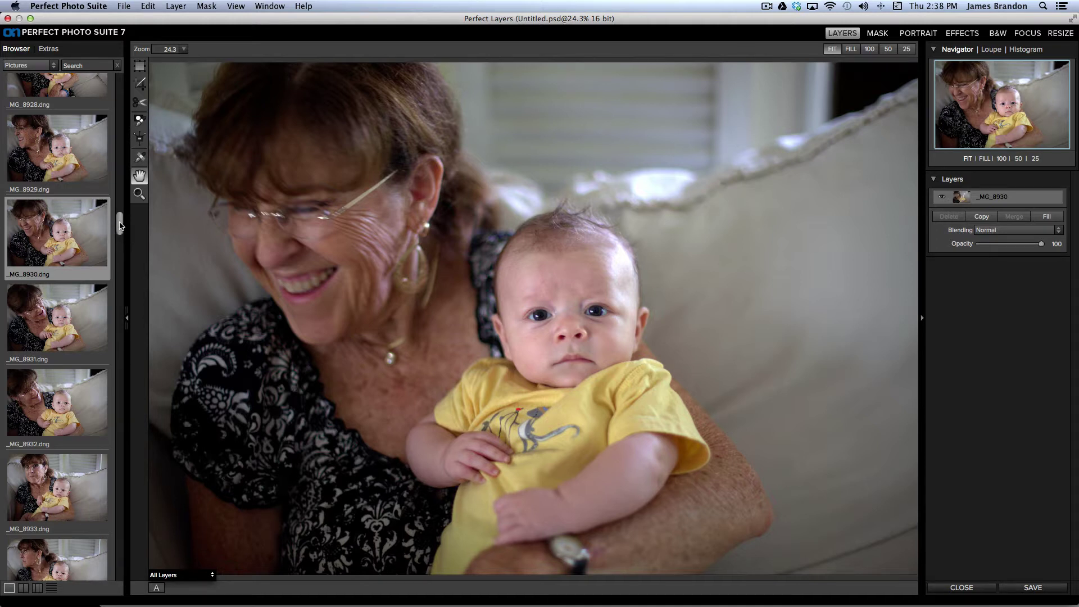
left_click_drag(119, 225, 126, 215)
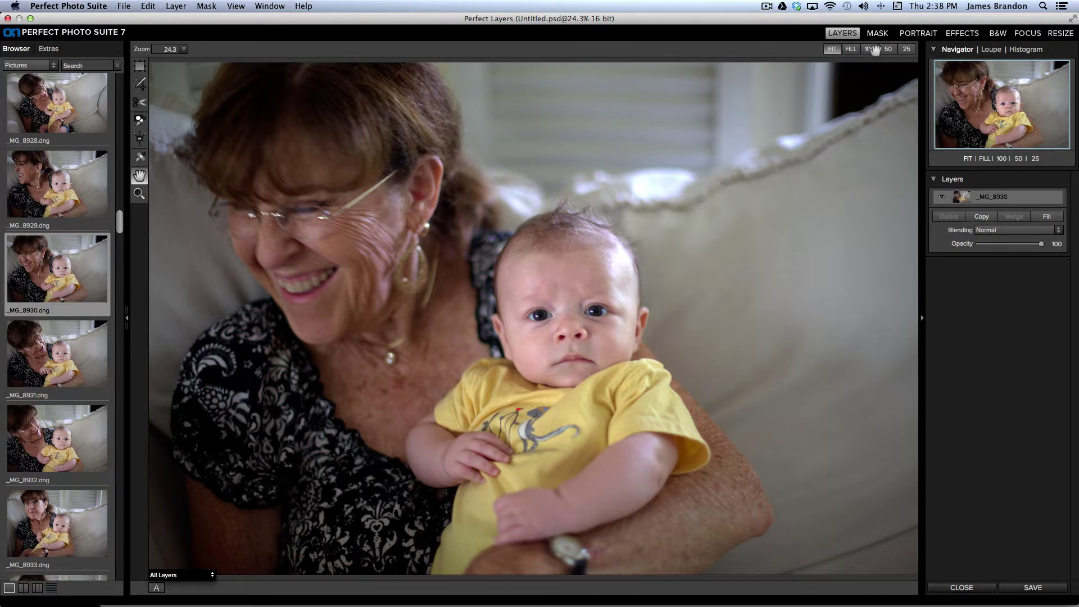
Step: Convert the portrait in Perfect B&W and preview the Hint of Color effect presets, then collapse them
left_click(999, 34)
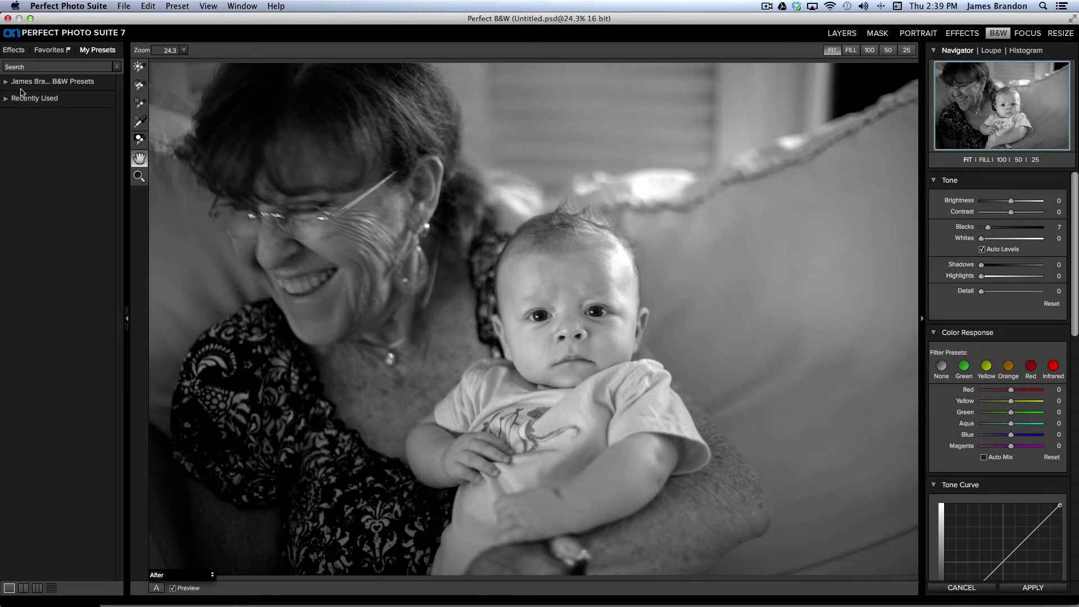
left_click(14, 50)
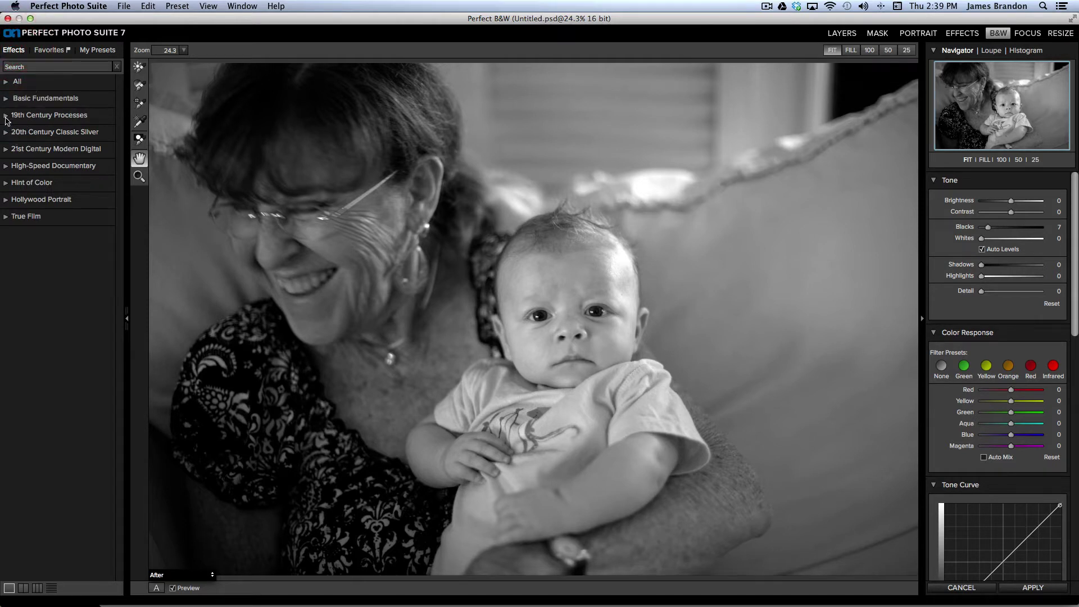
left_click(9, 184)
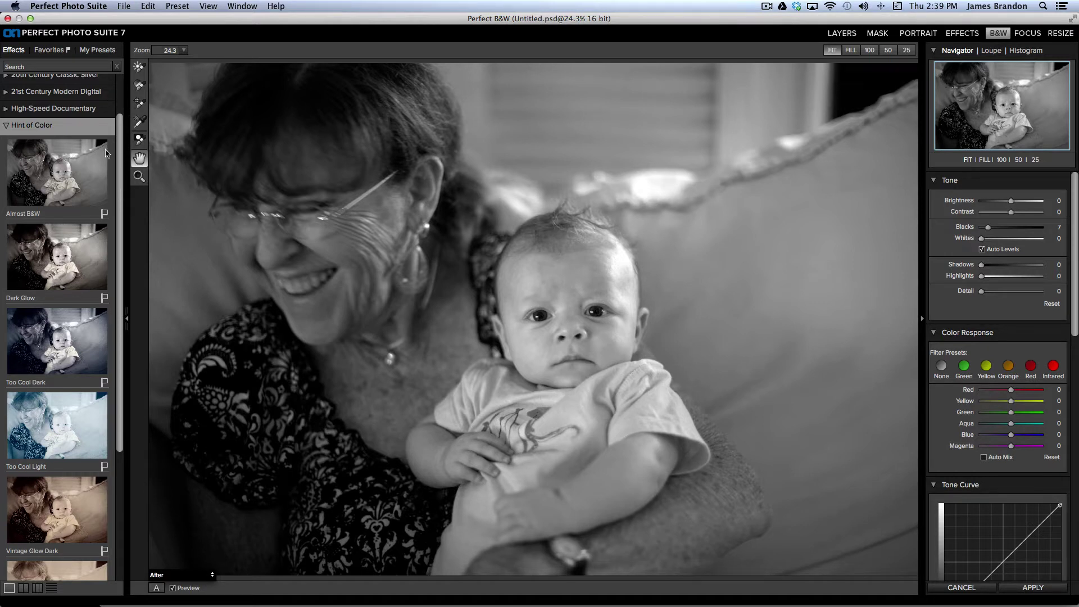
left_click_drag(123, 144, 119, 273)
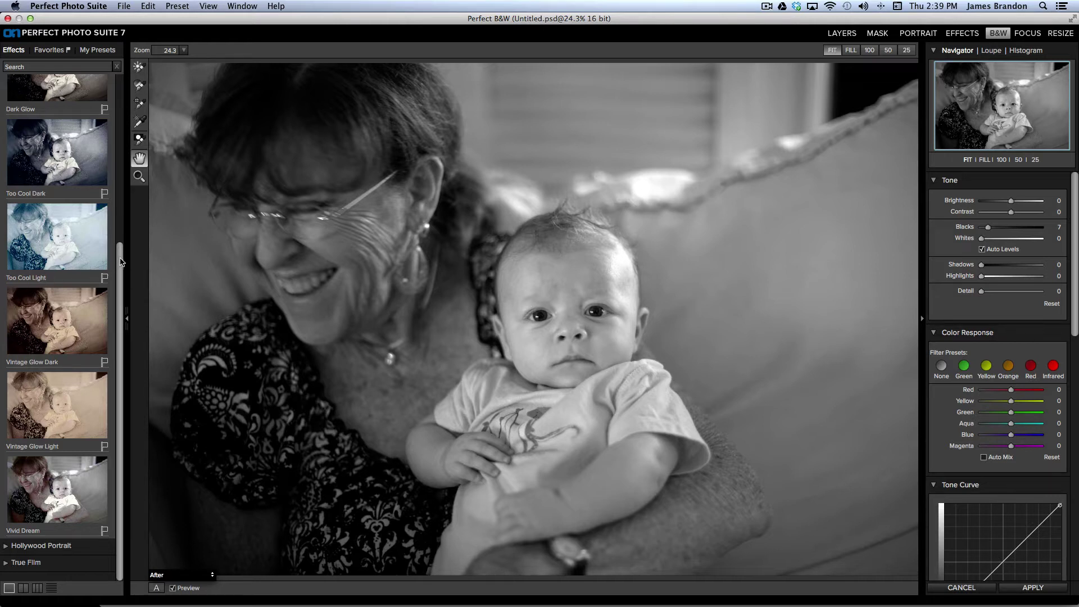
left_click_drag(119, 264, 100, 45)
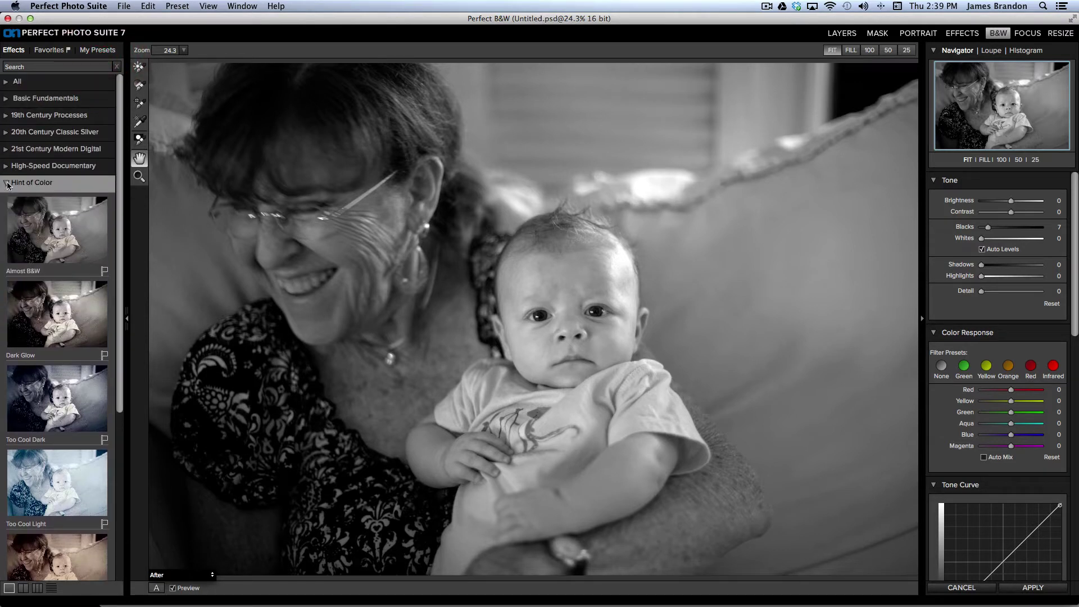
left_click(8, 183)
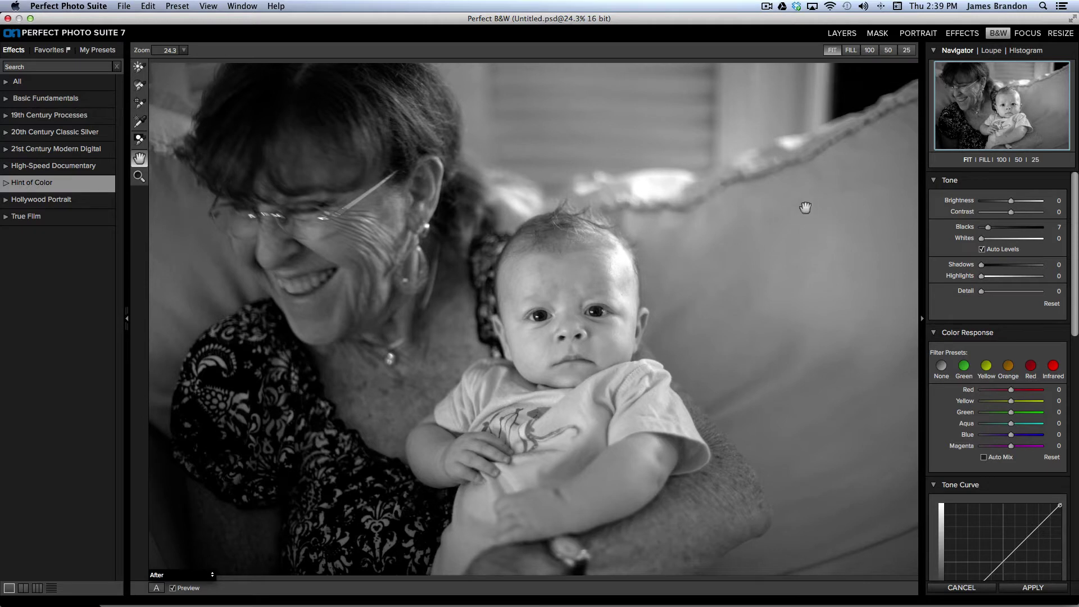
Step: Show the histogram and set Brightness 13, Contrast 75, Shadows 23, Highlights 12, Detail 7
left_click_drag(1073, 202, 1073, 203)
left_click(1022, 51)
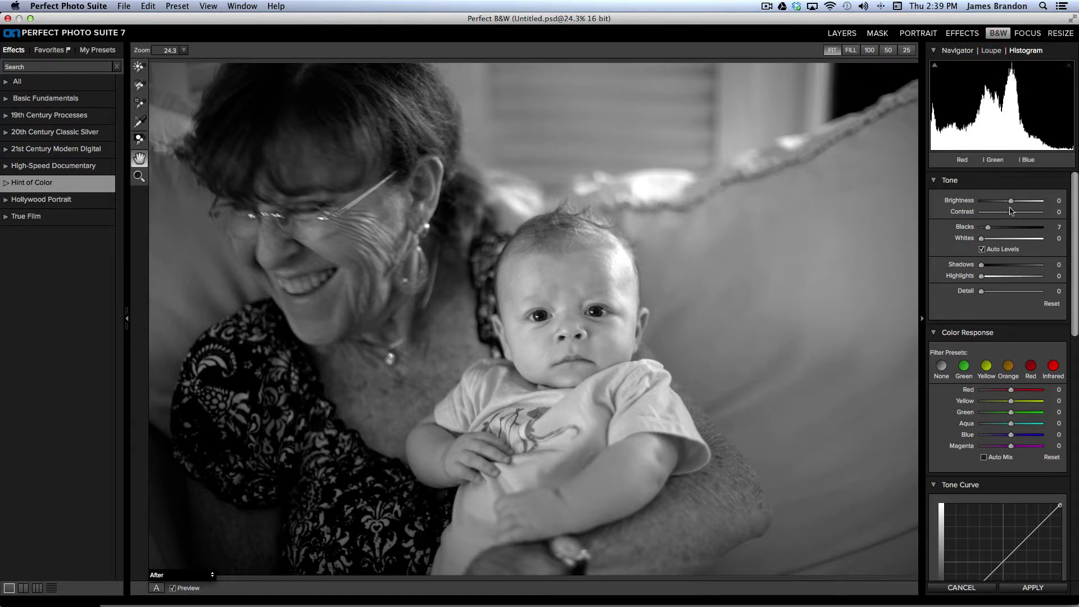
left_click_drag(1011, 200, 1015, 202)
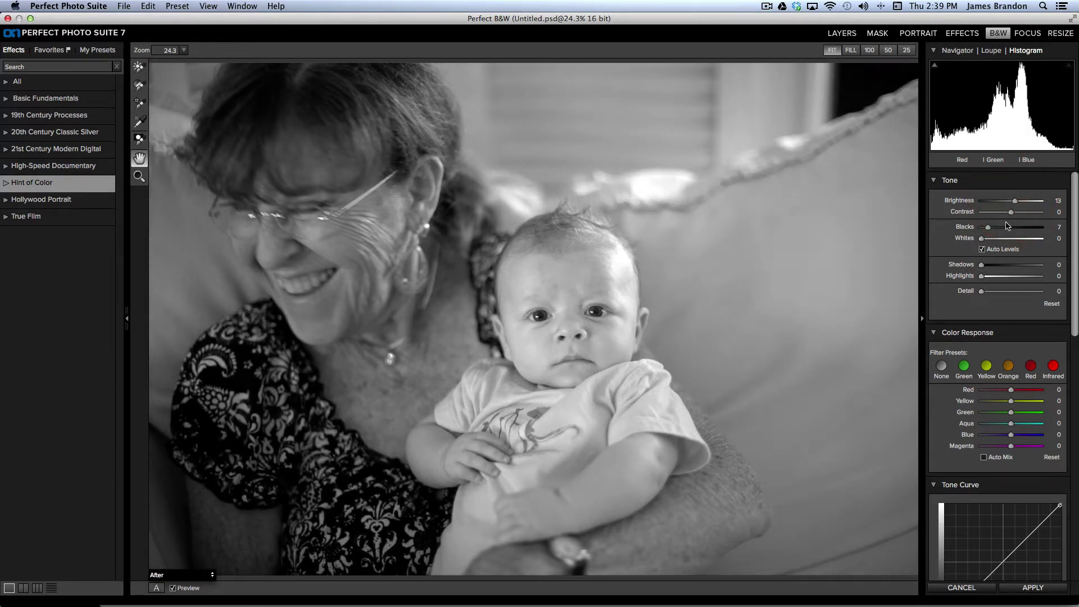
left_click_drag(1011, 214, 1031, 214)
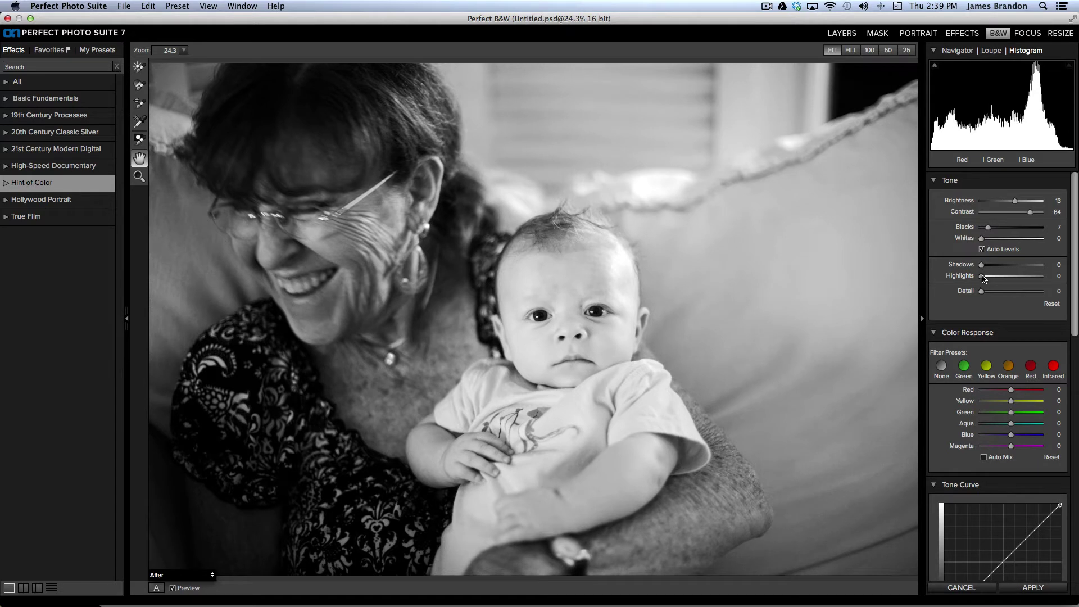
left_click_drag(983, 279, 995, 267)
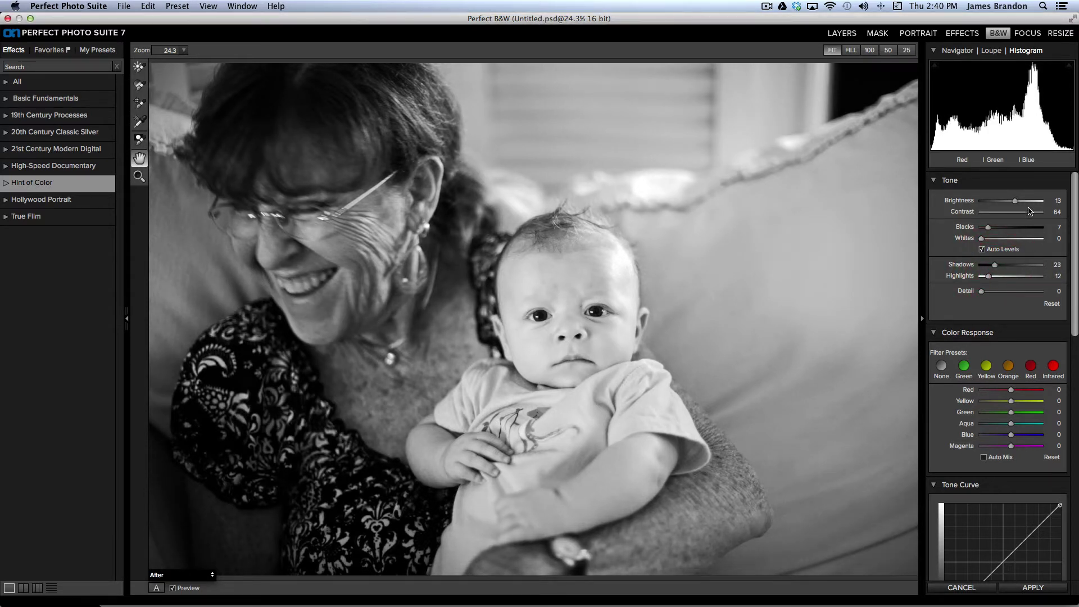
left_click_drag(1031, 214, 1033, 214)
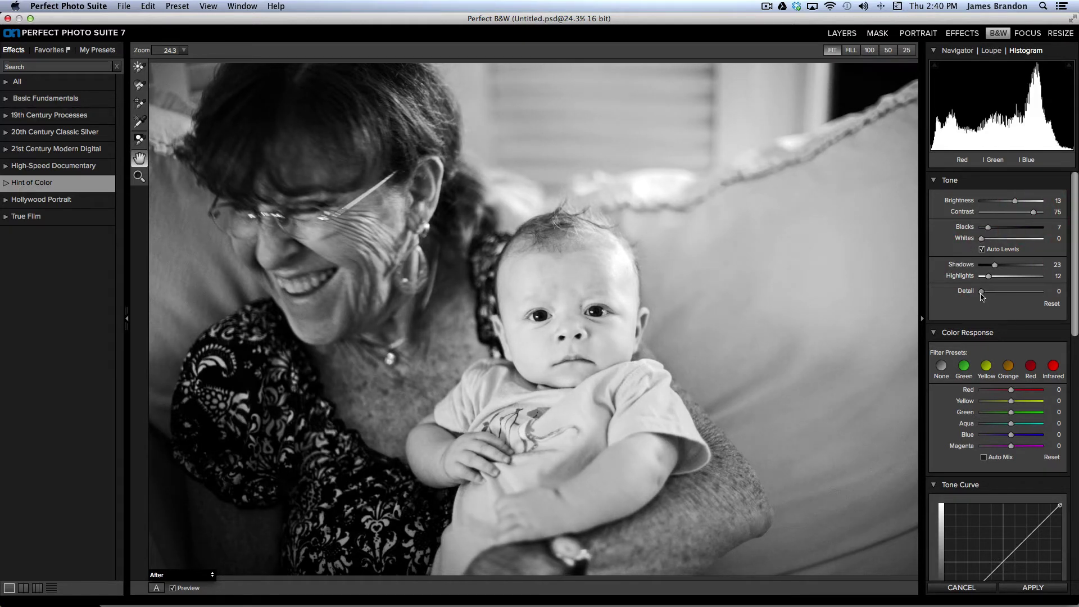
left_click_drag(983, 293, 986, 292)
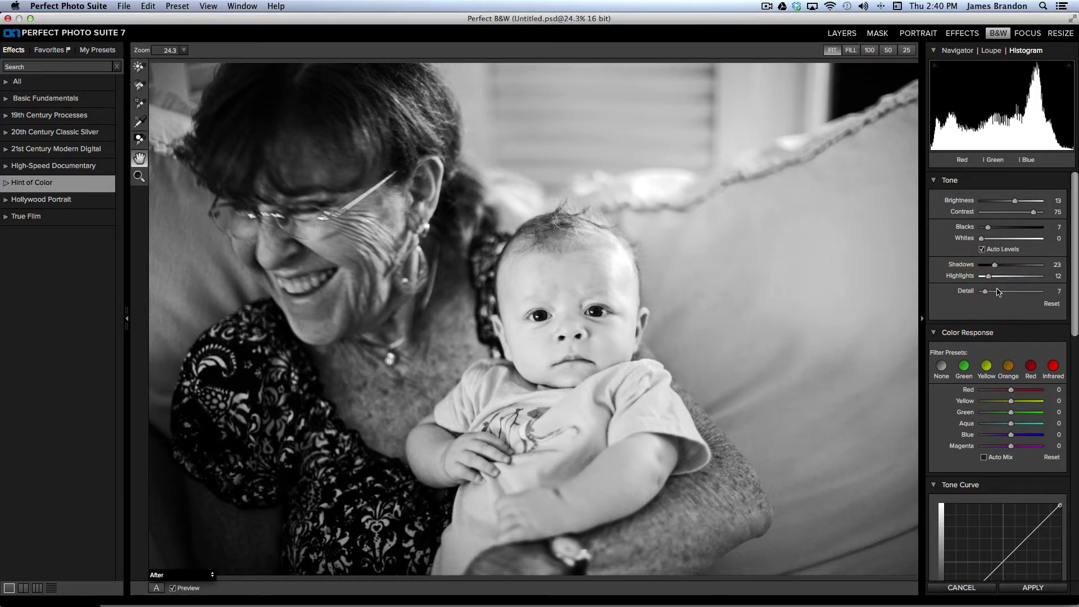
left_click_drag(1074, 239, 1075, 292)
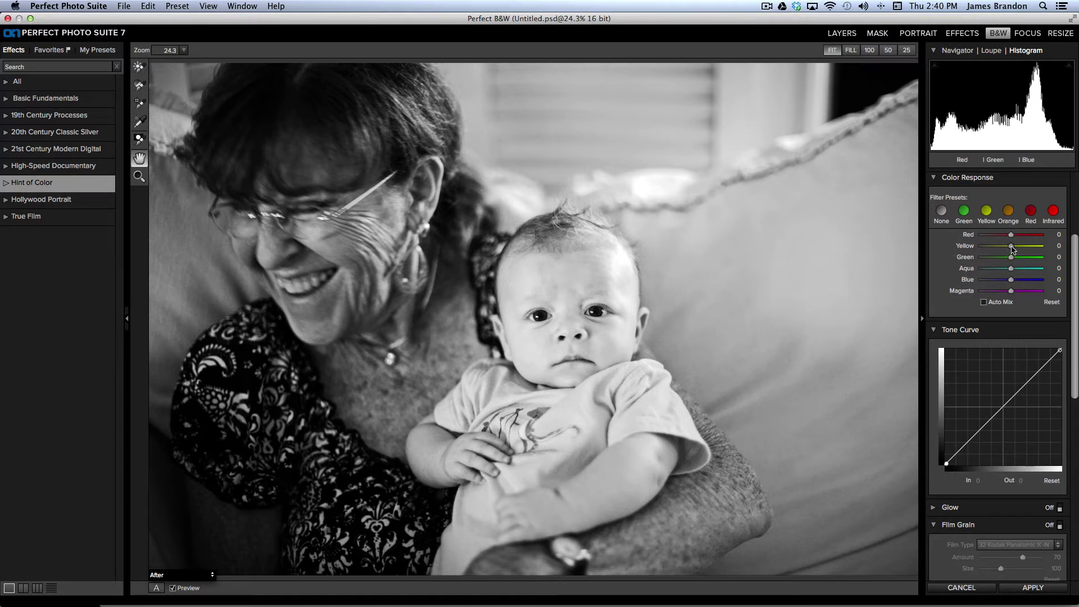
Step: Set the Yellow colour response slider to 8
mouse_move(1011, 248)
left_mouse_down()
mouse_move(995, 250)
mouse_move(1013, 249)
left_mouse_up()
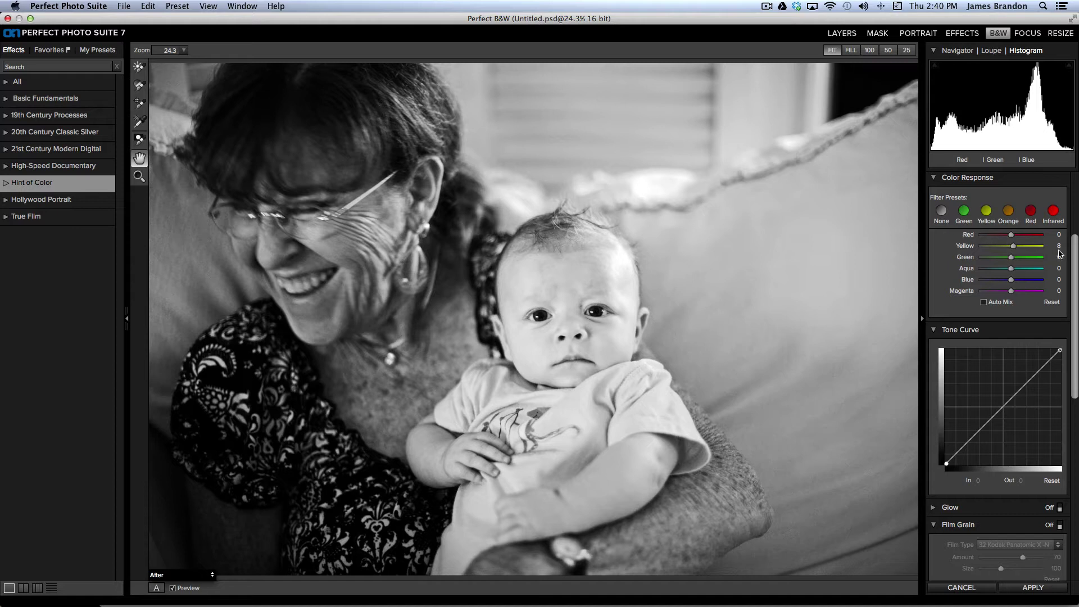
left_click_drag(1074, 257, 1075, 294)
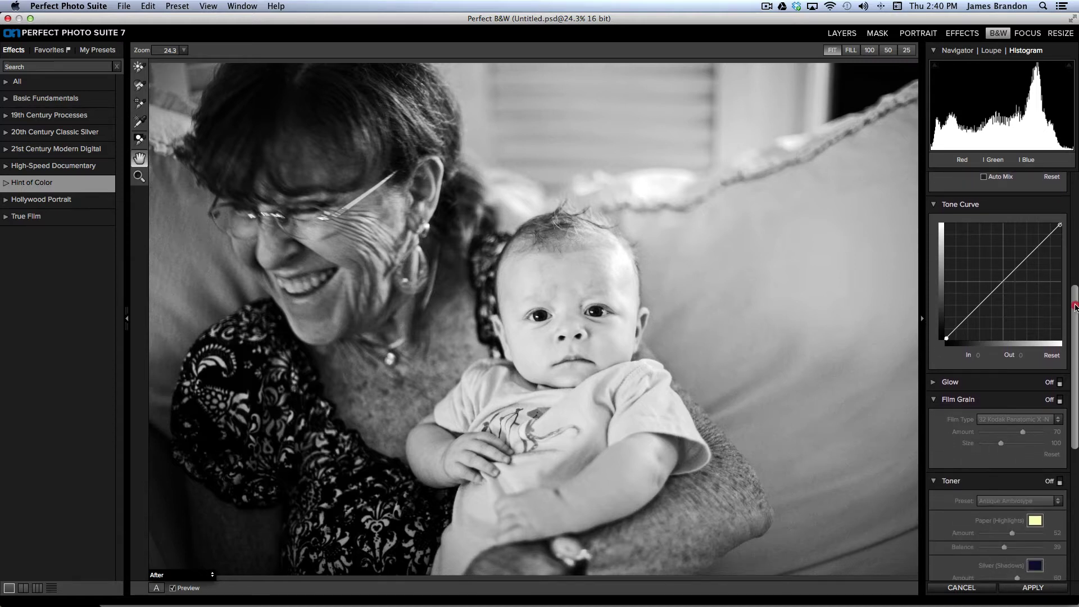
Step: Add tone-curve points near In 65/Out 59 and In 210/Out 207
scroll(1075, 306, "down", 2)
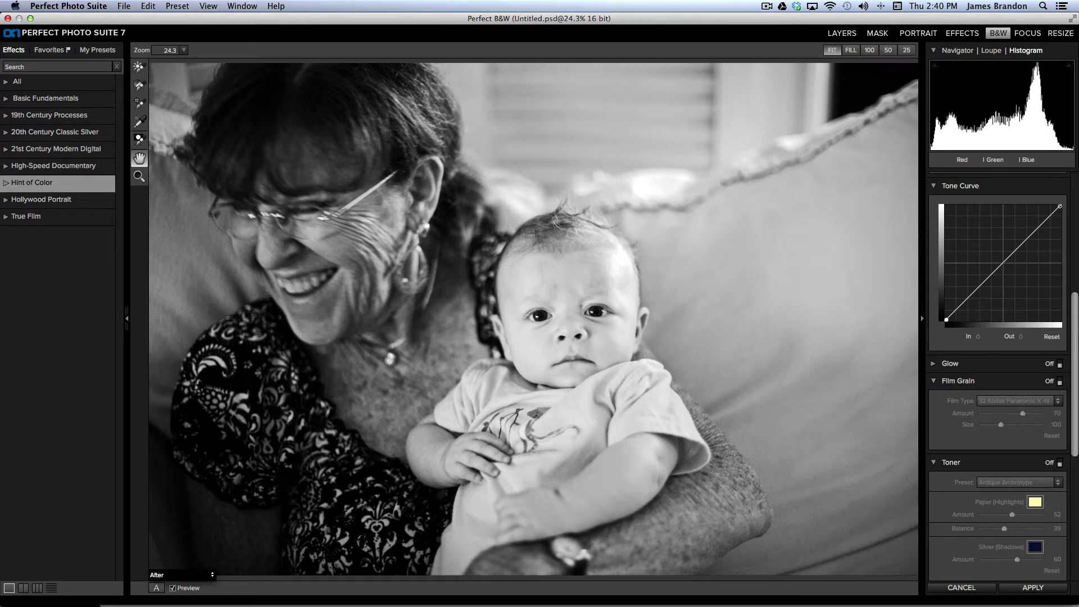
left_click_drag(1076, 310, 1074, 331)
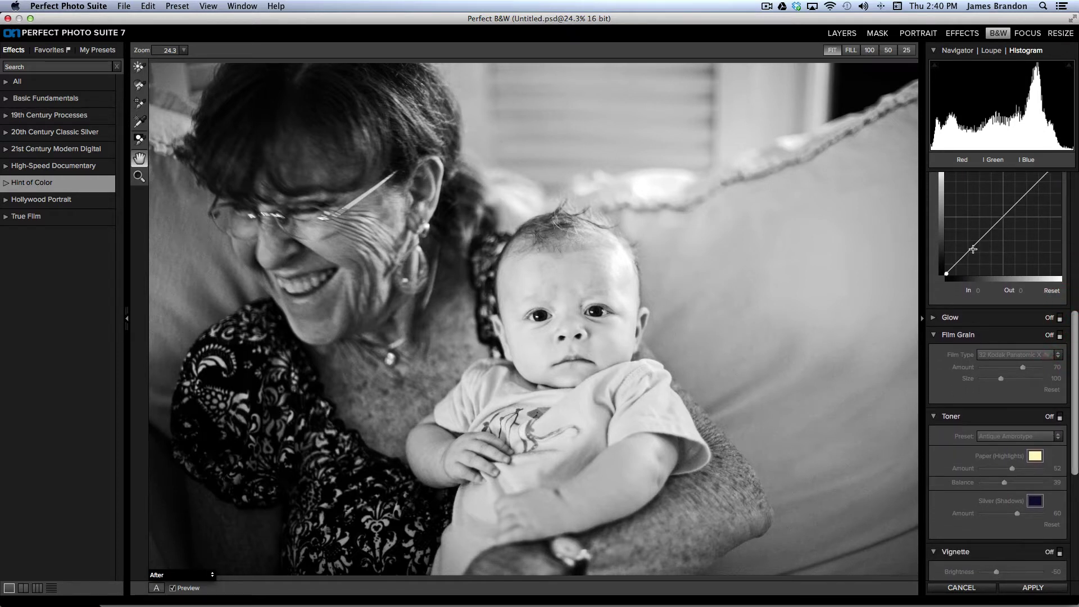
left_click(973, 249)
left_click_drag(973, 249, 974, 248)
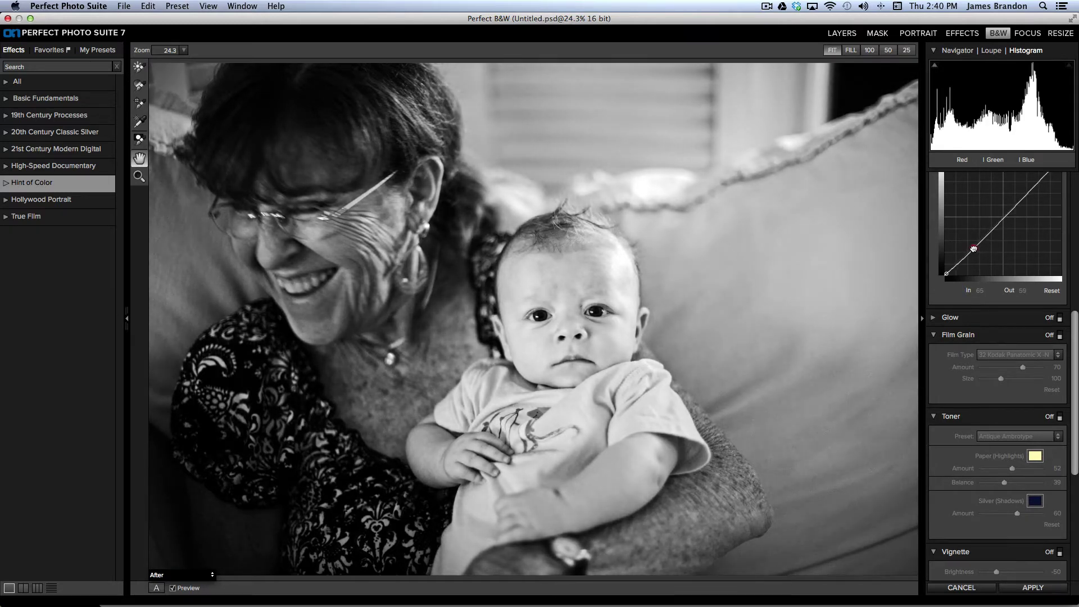
left_click(1039, 180)
left_click_drag(1038, 180, 1041, 179)
left_click_drag(1074, 332, 1074, 365)
Step: Enable Film Grain as 100 Ilford Delta -N with Amount 84 and Size 187
left_click(1059, 250)
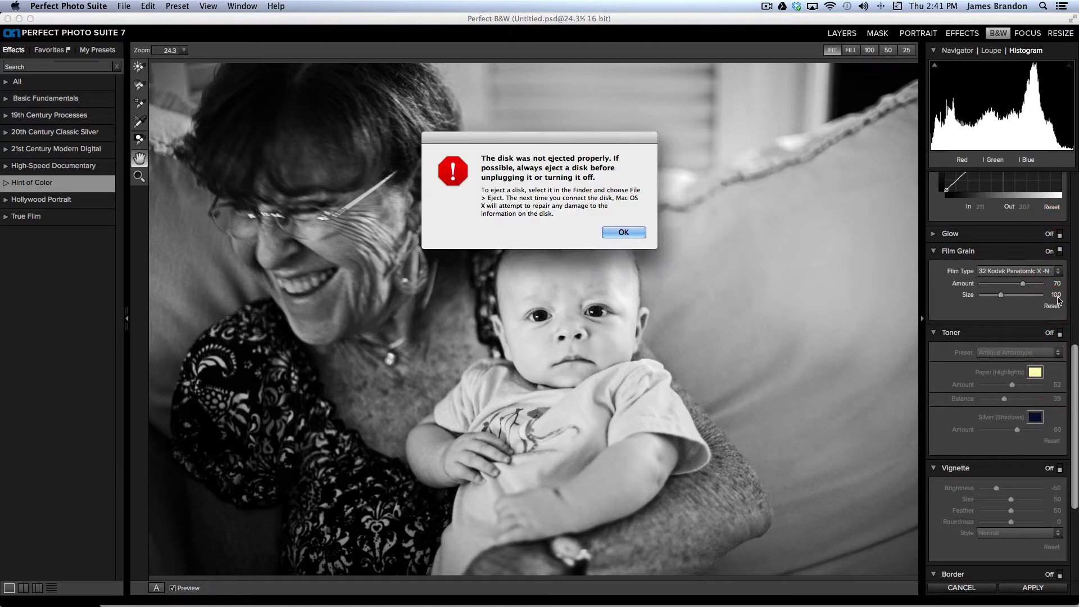
left_click(622, 229)
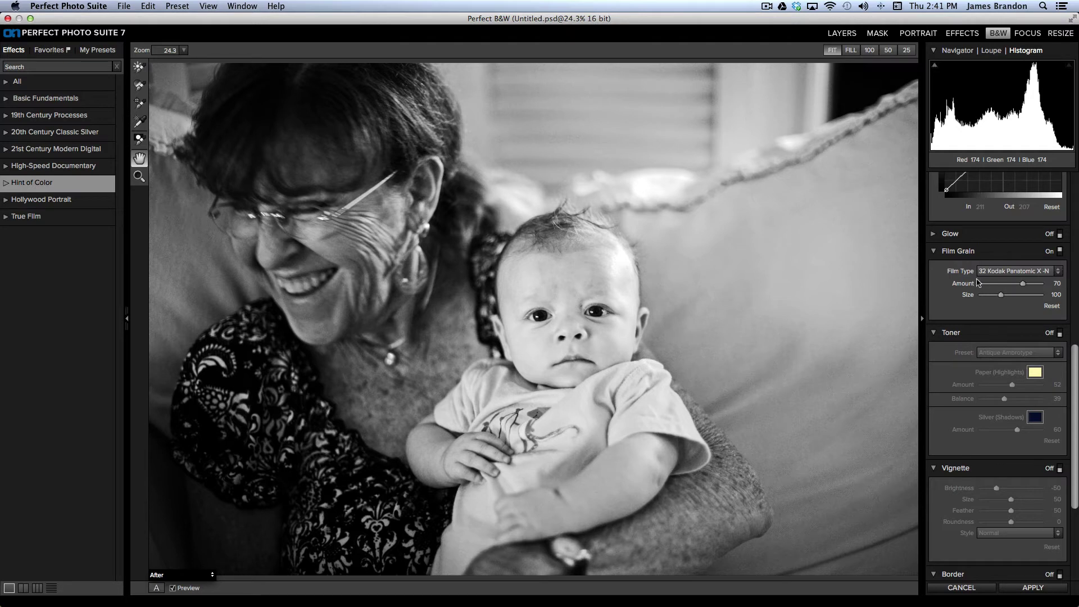
left_click(1059, 271)
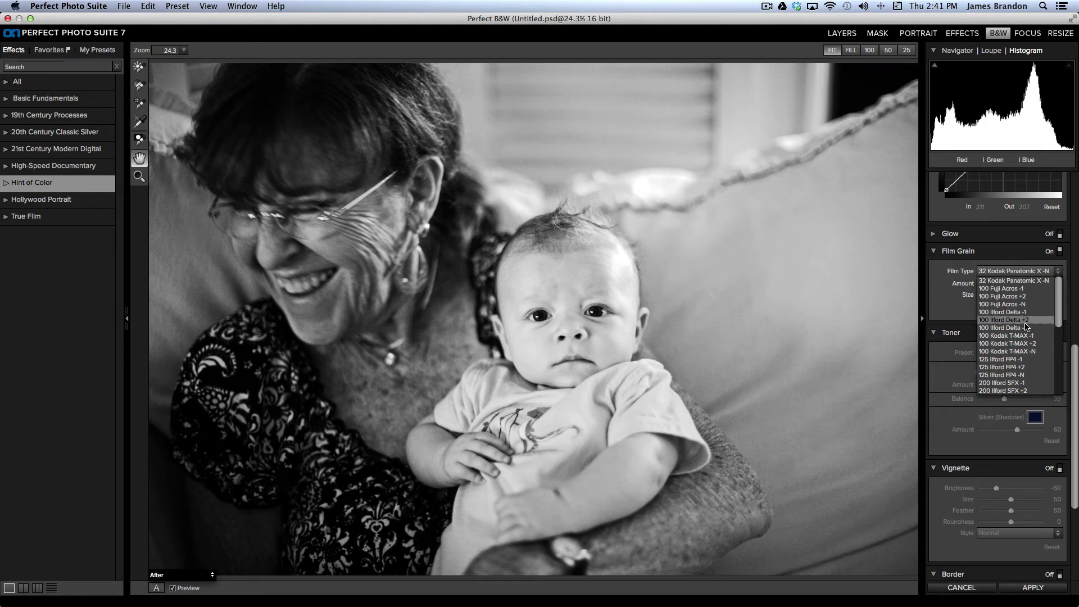
left_click(1014, 328)
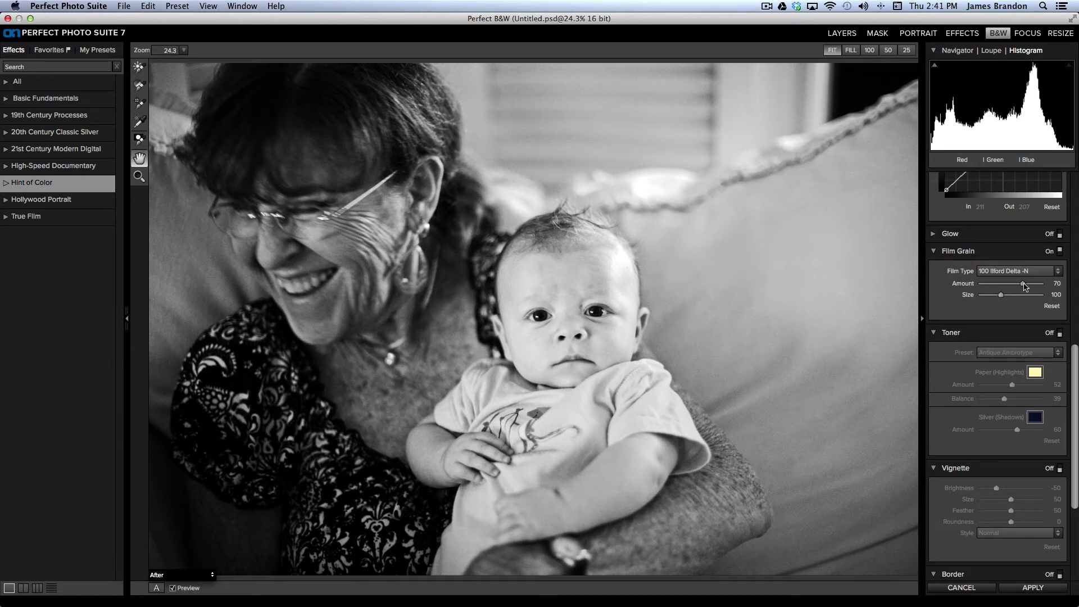
mouse_move(1023, 286)
left_mouse_down()
mouse_move(1034, 286)
mouse_move(1009, 296)
mouse_move(1036, 299)
left_mouse_up()
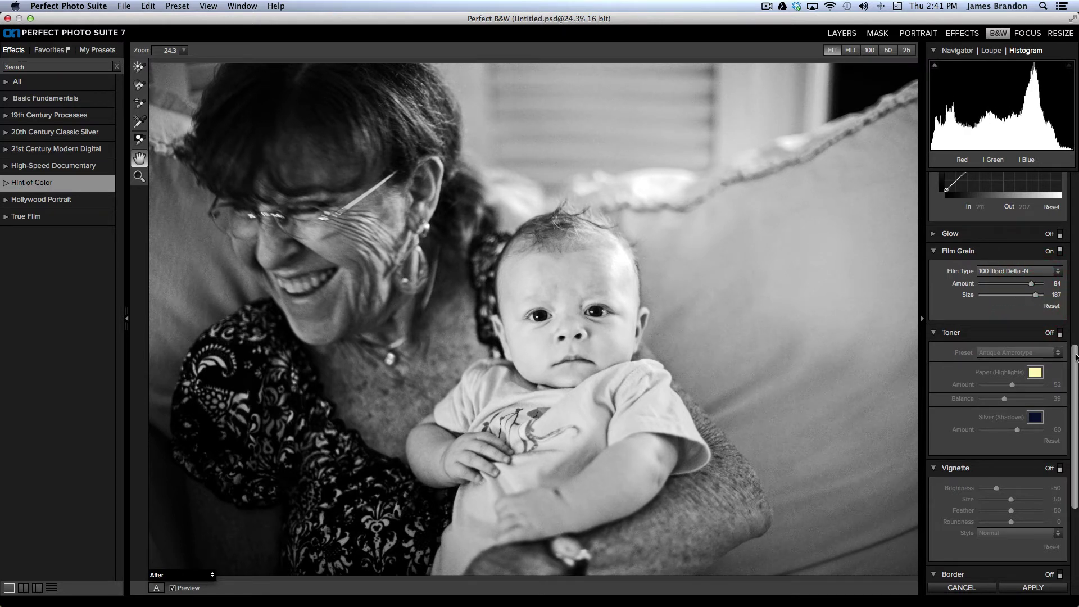
Step: Enable Toner with the Coffee 1 preset, Silver Amount 0 and Paper Amount 10
scroll(1074, 354, "down", 5)
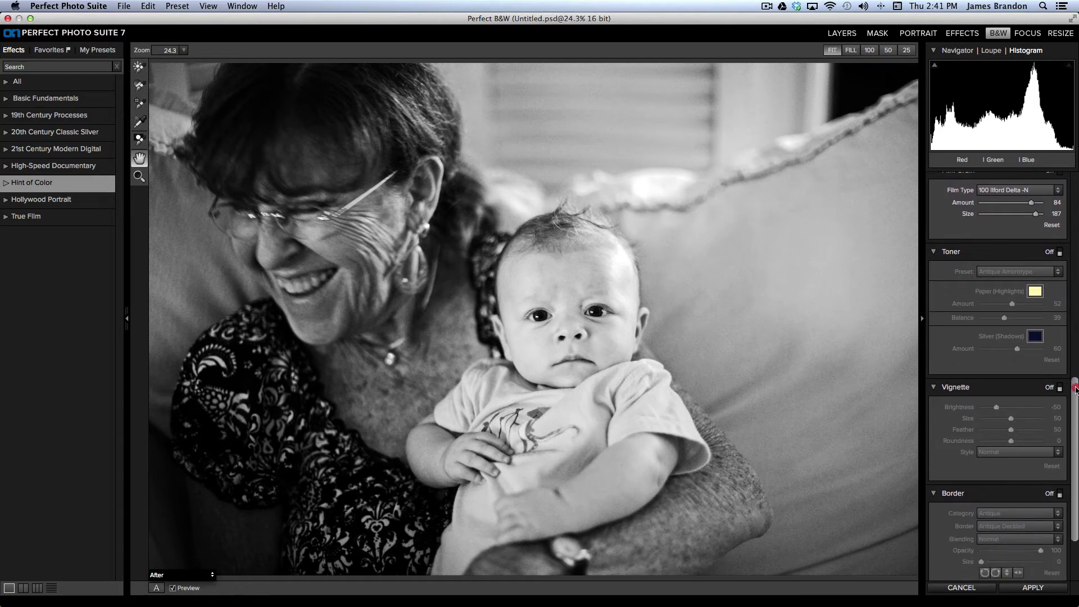
left_click_drag(1073, 409, 1073, 407)
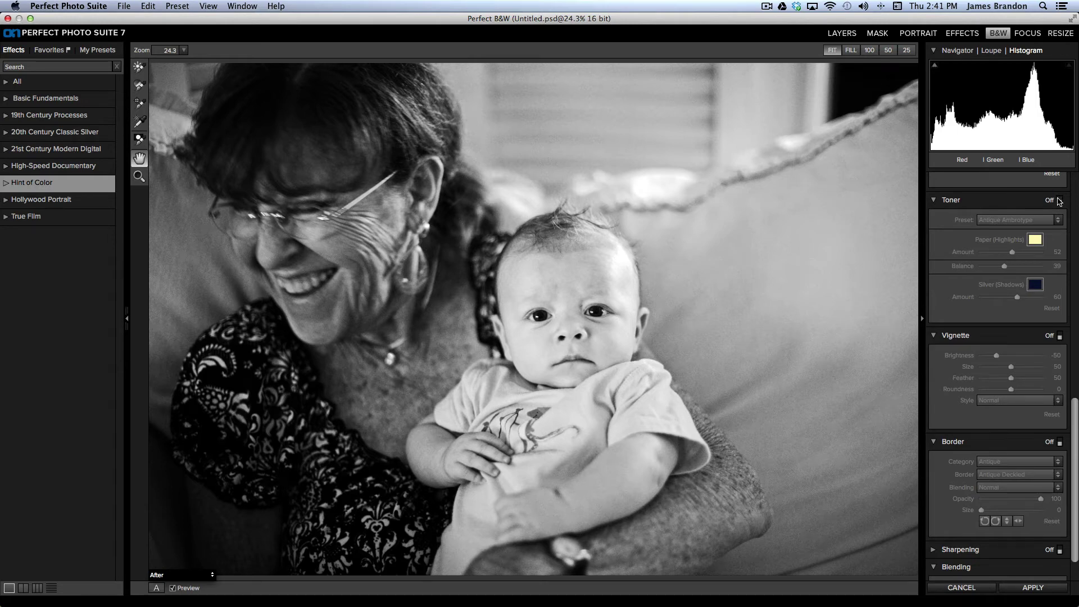
left_click(1059, 200)
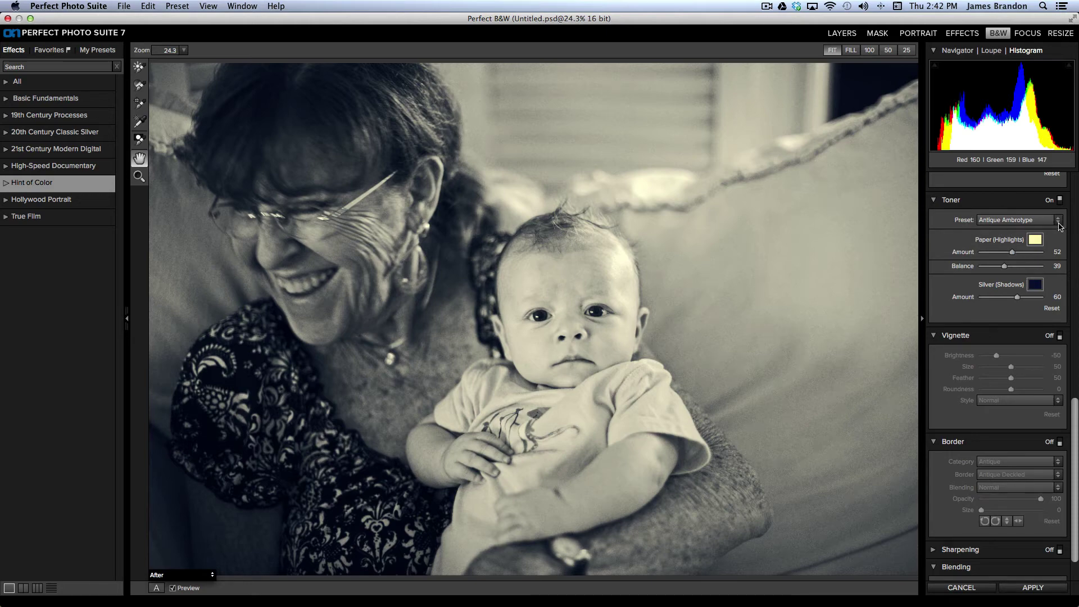
left_click(1059, 222)
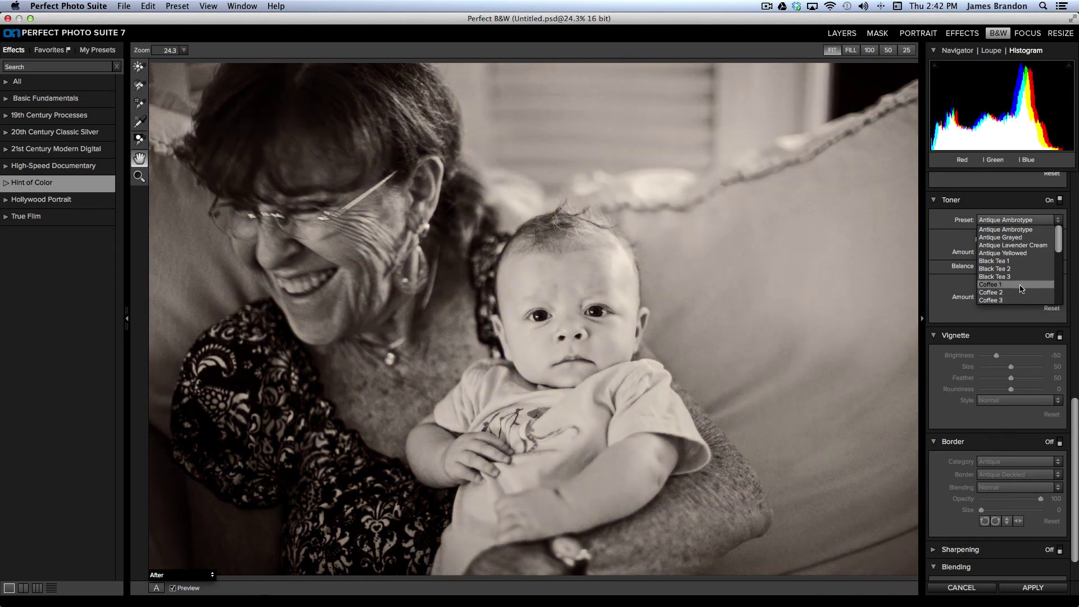
left_click(1019, 284)
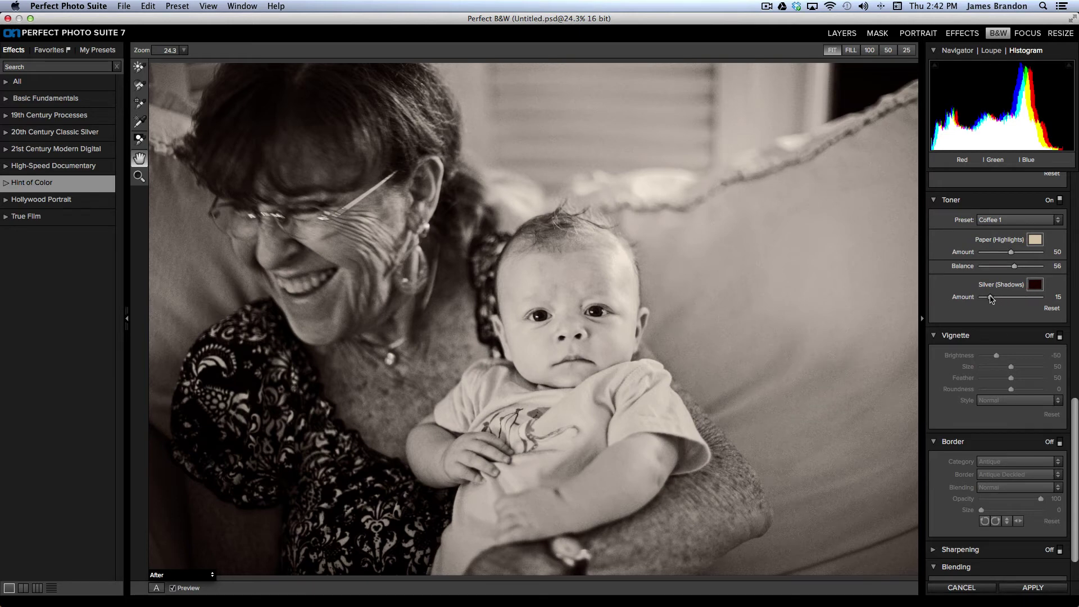
left_click_drag(992, 299, 976, 298)
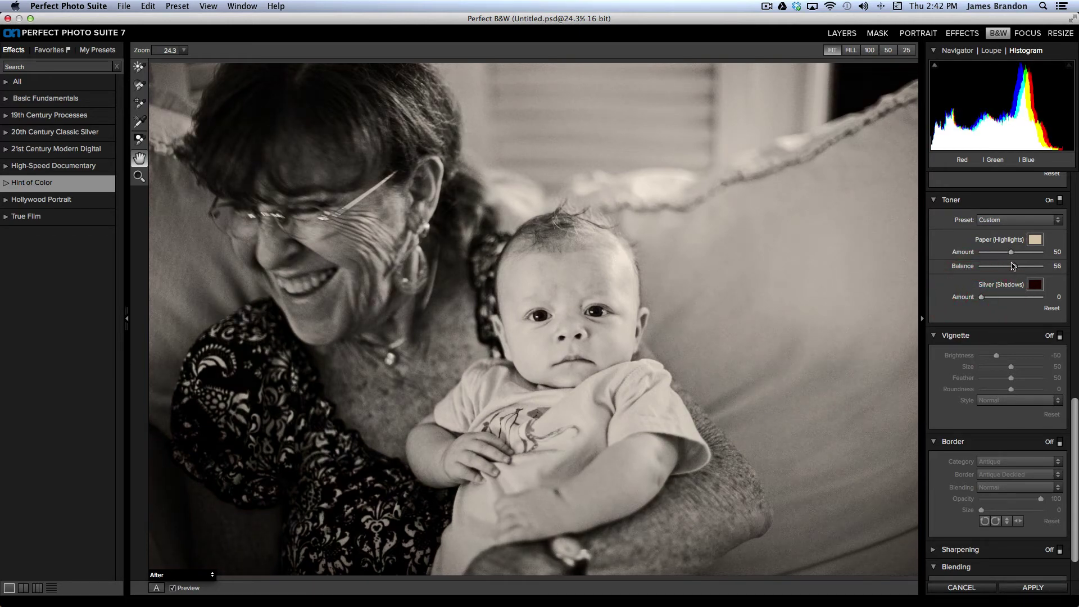
left_click_drag(1011, 255, 987, 254)
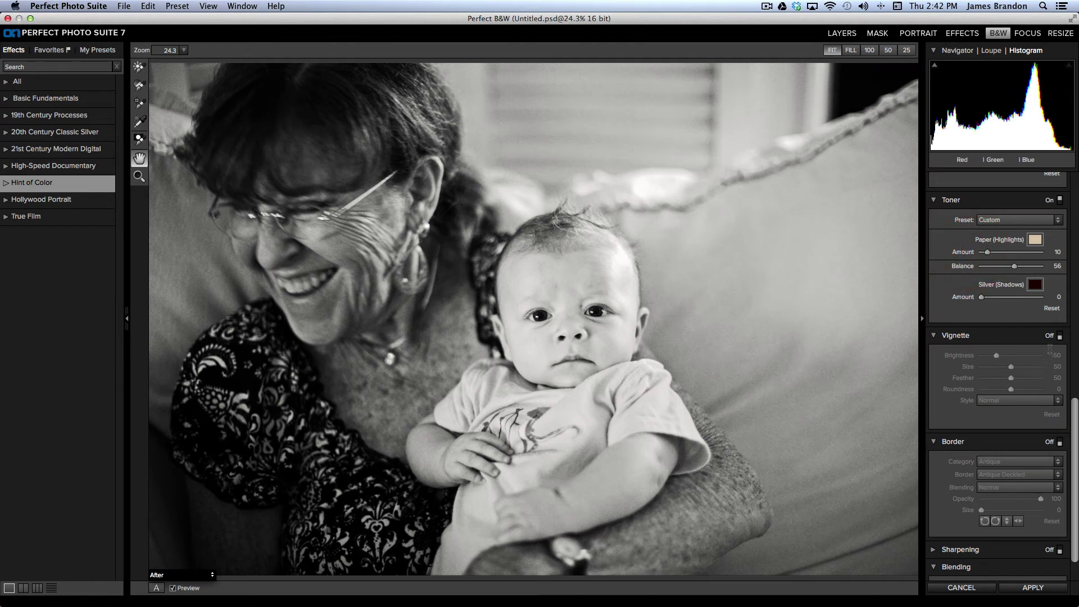
Step: Enable Vignette and set Brightness -38, Size 55, Feather 37 and Roundness 36
left_click(1060, 334)
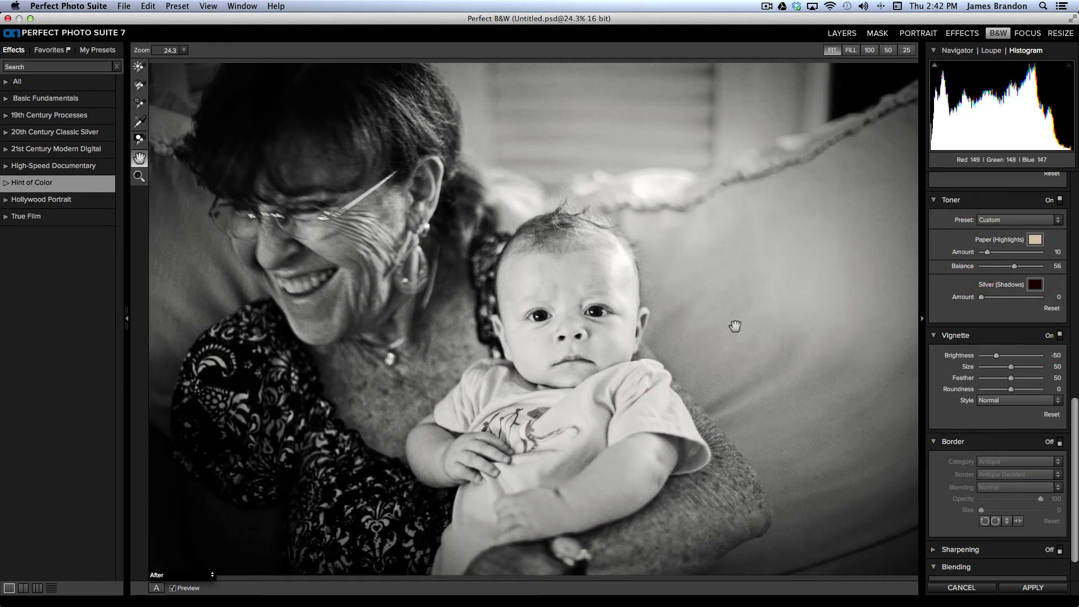
left_click_drag(1074, 412, 1074, 415)
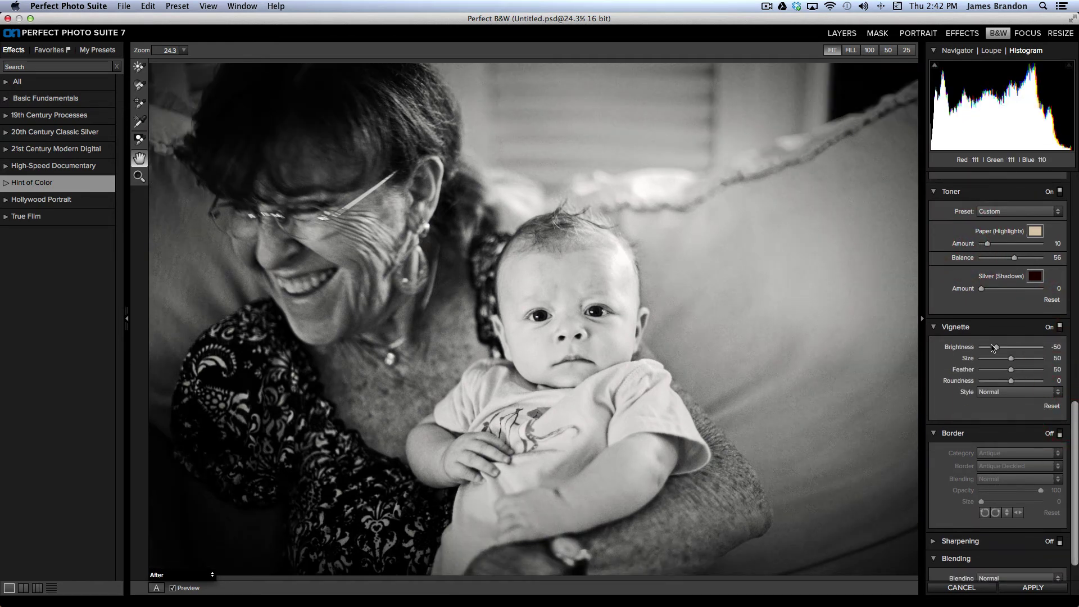
left_click_drag(996, 349, 956, 372)
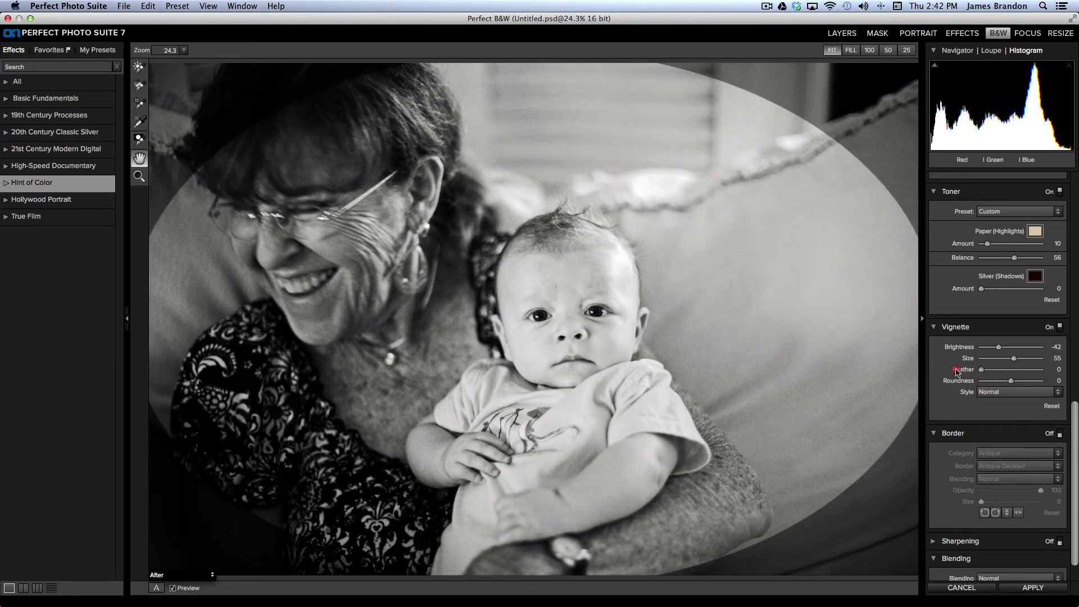
left_click_drag(957, 372, 1054, 371)
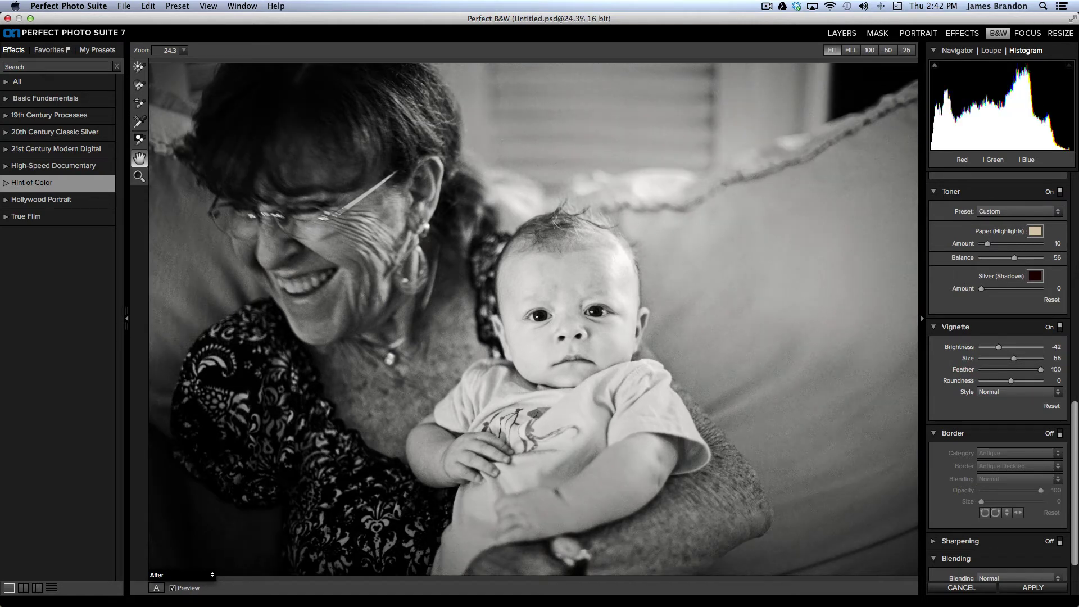
mouse_move(1028, 375)
left_mouse_down()
mouse_move(996, 378)
mouse_move(1024, 383)
left_mouse_up()
left_click_drag(999, 347, 999, 348)
left_click_drag(1075, 409, 1068, 447)
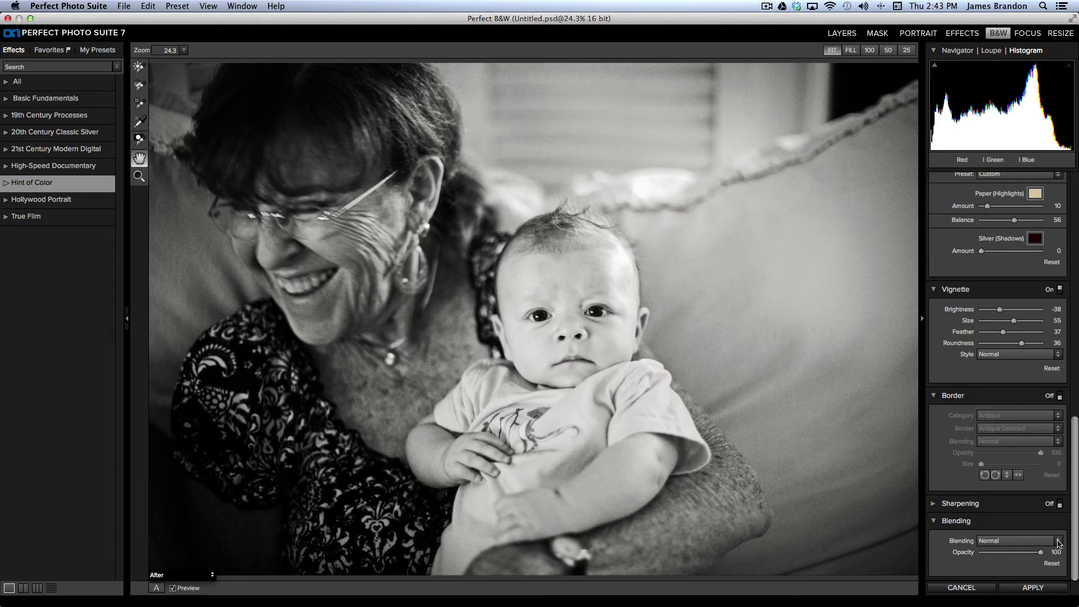
left_click(1056, 541)
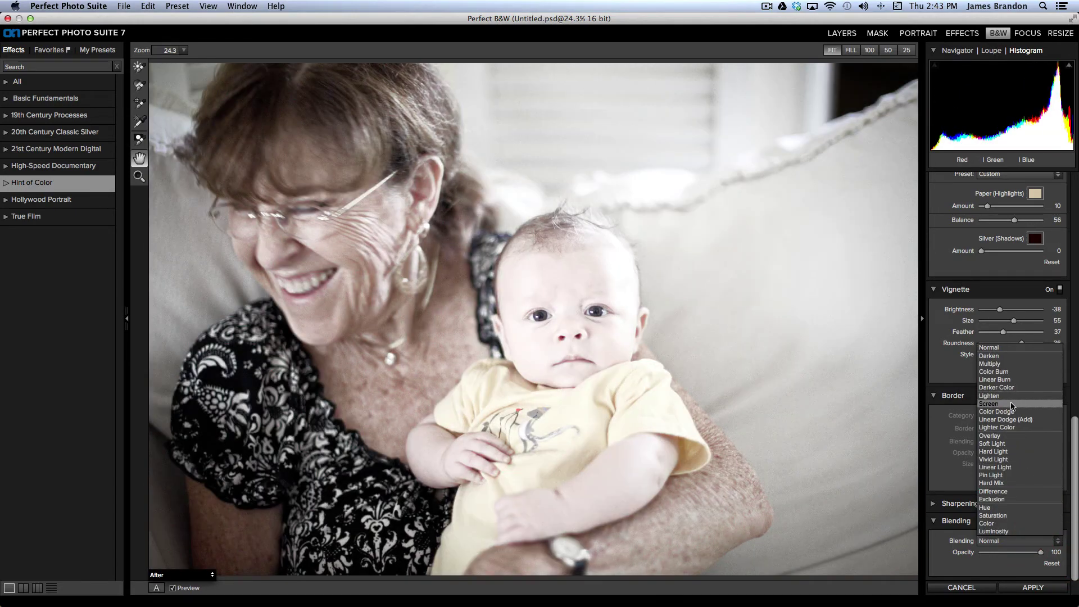
left_click(1011, 403)
mouse_move(1038, 553)
left_mouse_down()
mouse_move(967, 555)
mouse_move(1040, 553)
left_mouse_up()
left_click(1048, 540)
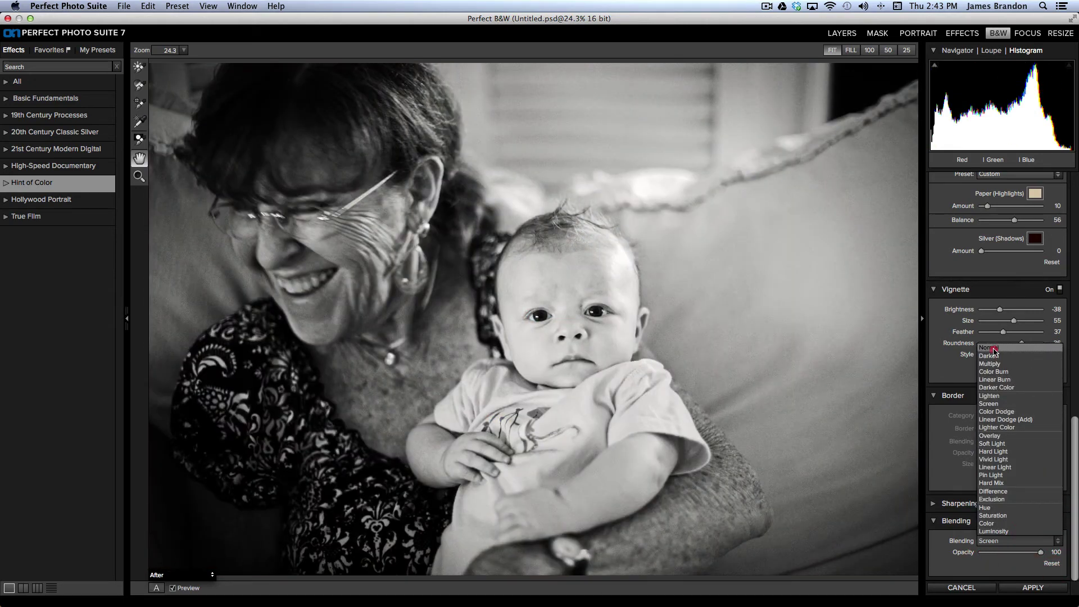
left_click(1020, 348)
left_click_drag(1074, 452, 1067, 265)
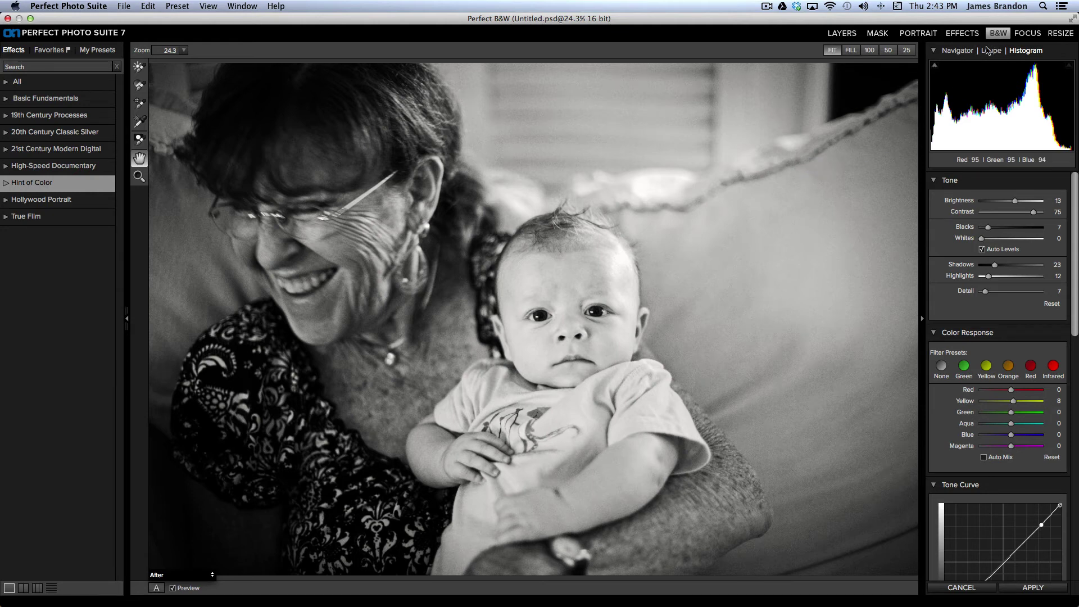
Step: Send the photo to FocalPoint 2 and reset all focus settings with Edit > Reset All
left_click(1026, 34)
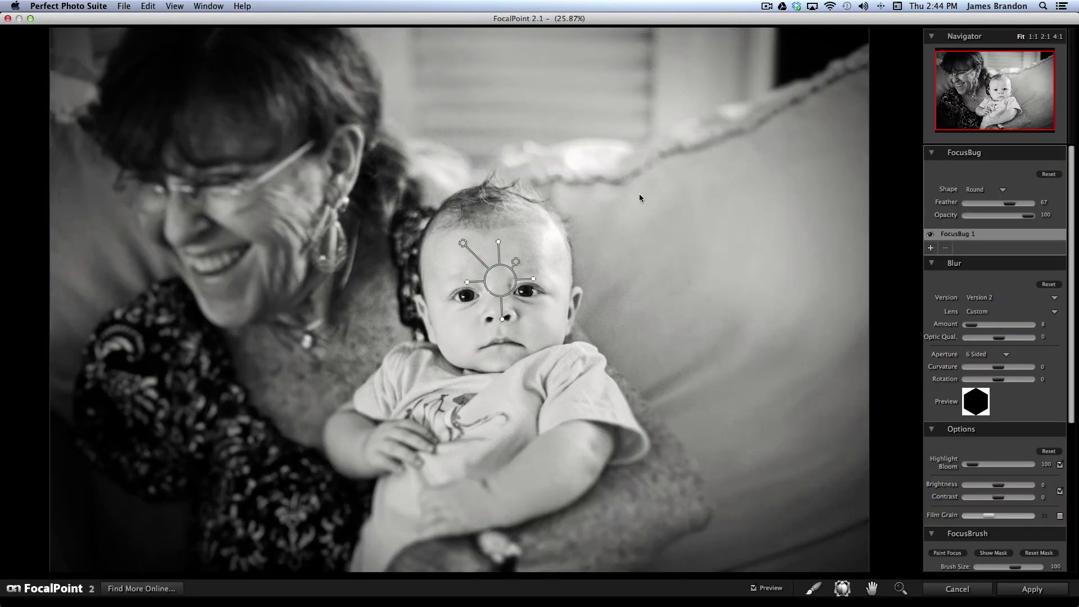
left_click(177, 7)
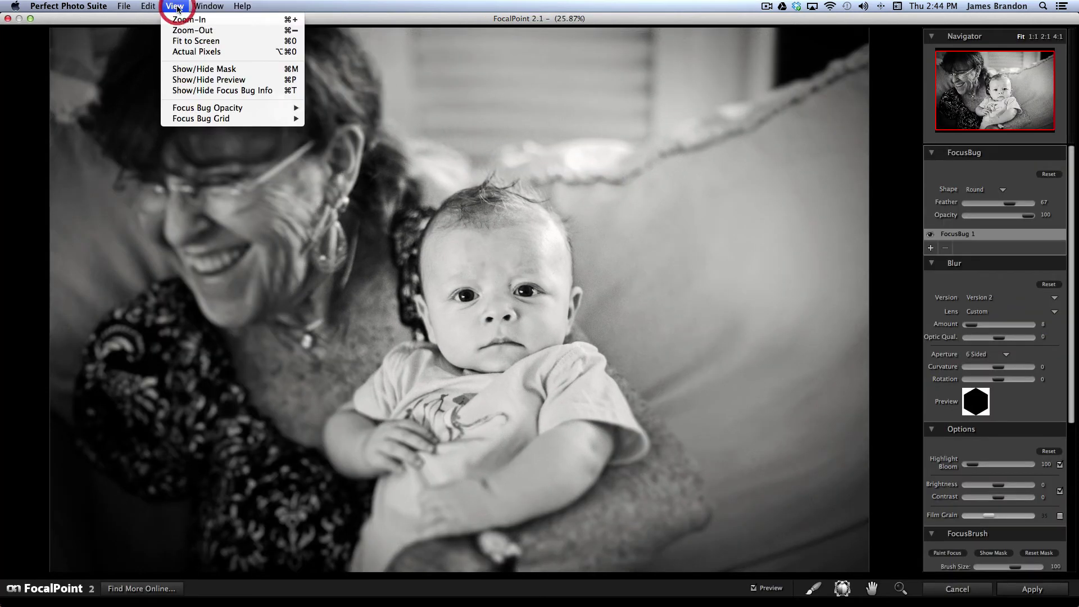
mouse_move(157, 9)
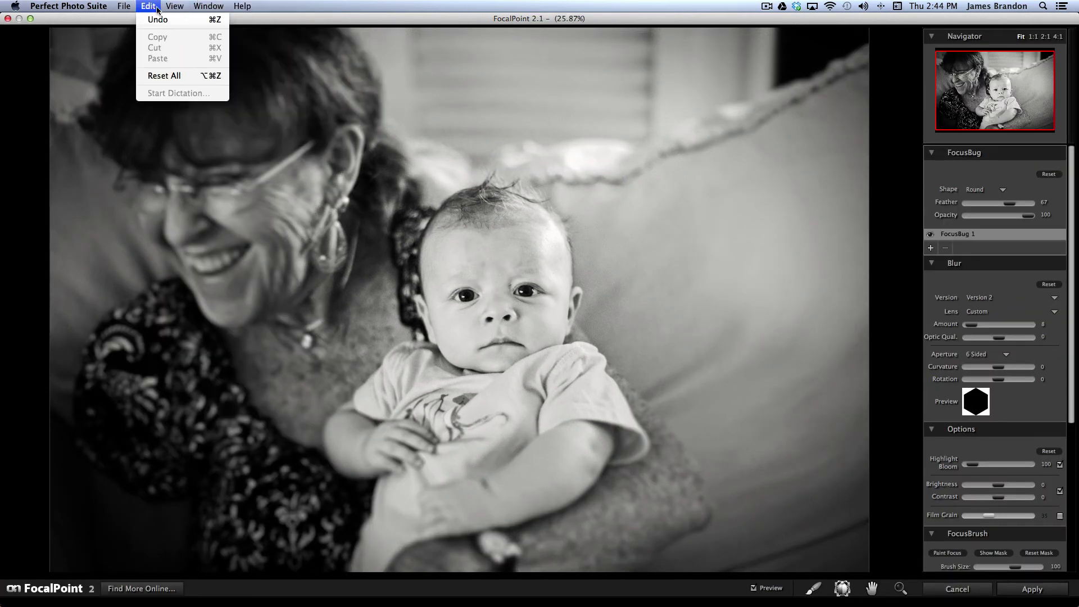
left_click(168, 76)
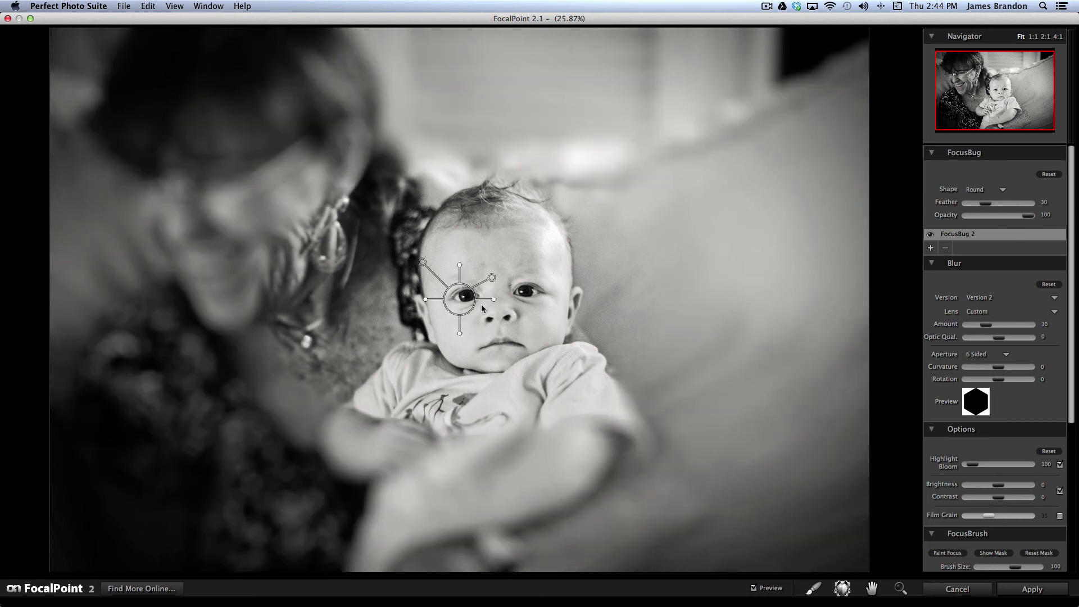
Step: Centre the round FocusBug between the baby's eyes and resize it to cover the face
left_click_drag(472, 284, 498, 289)
left_click_drag(497, 263, 497, 258)
left_click_drag(527, 298, 532, 297)
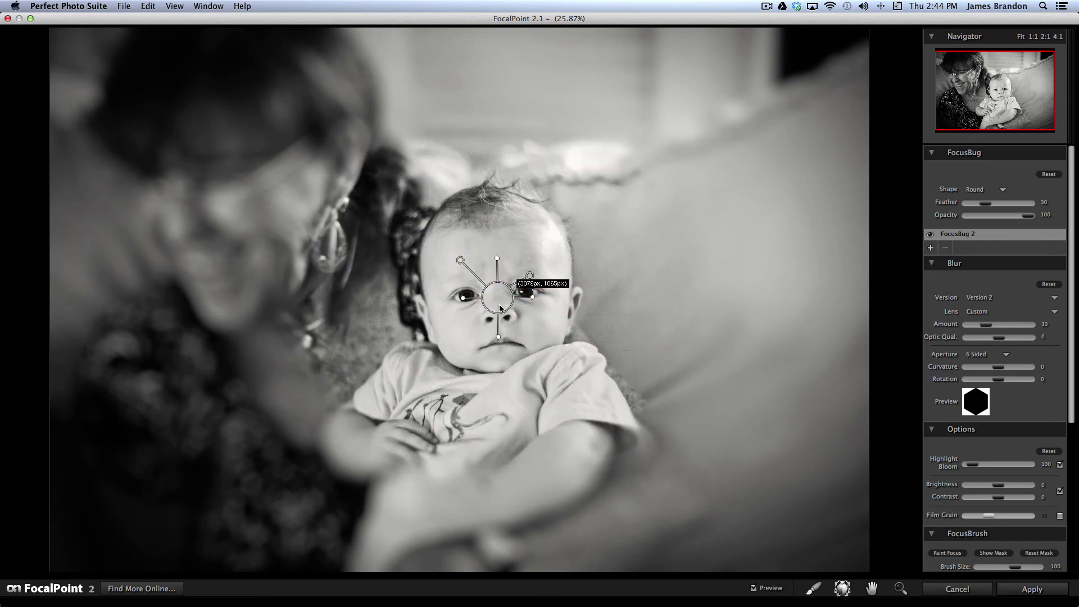
left_click_drag(479, 298, 478, 296)
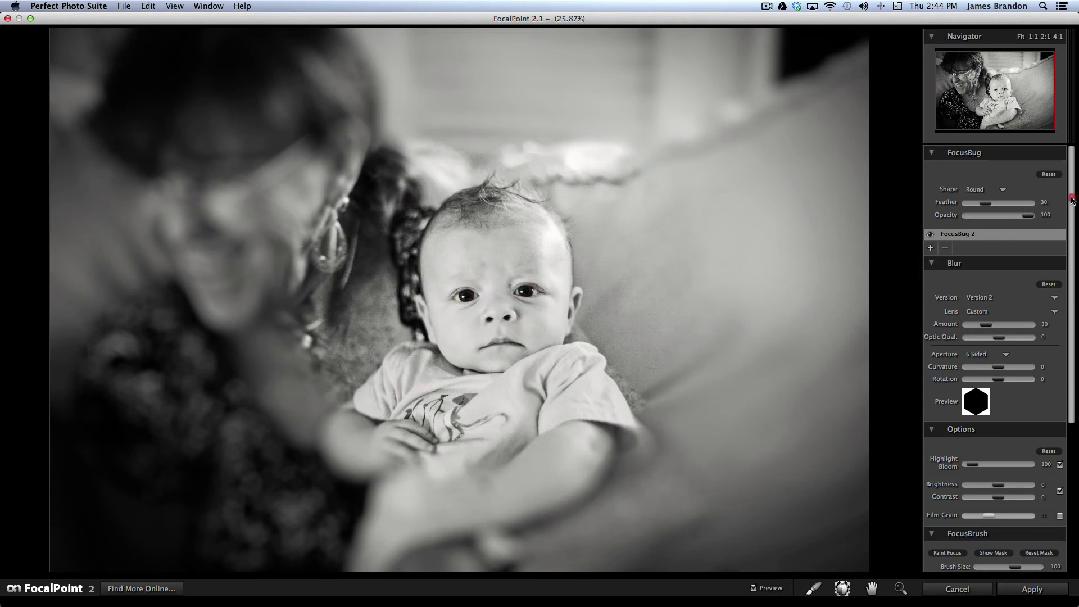
Step: Lower the Blur Amount to 7
left_click_drag(1072, 201, 1072, 245)
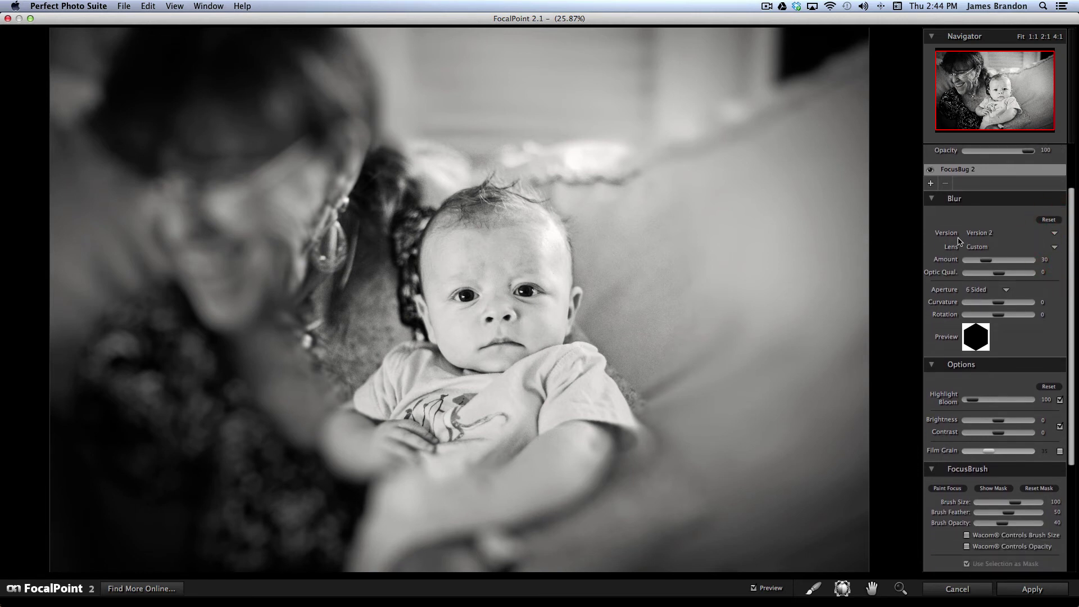
left_click_drag(984, 264, 972, 262)
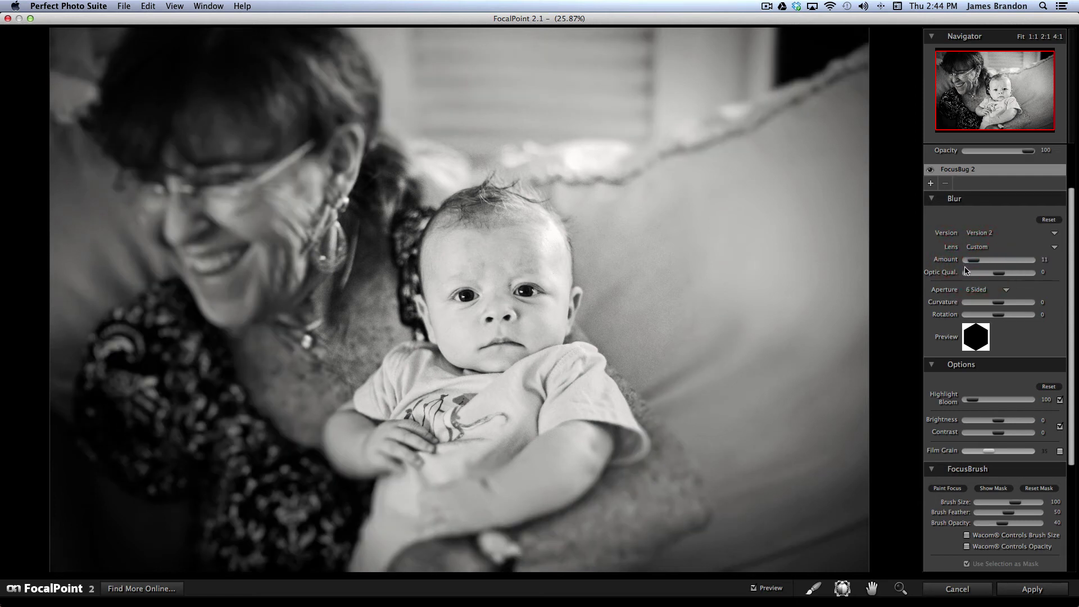
left_click_drag(974, 263, 974, 263)
left_click_drag(972, 259, 1019, 273)
Step: Set FocusBug Feather to 52 and apply the focus blur
scroll(1069, 289, "up", 3)
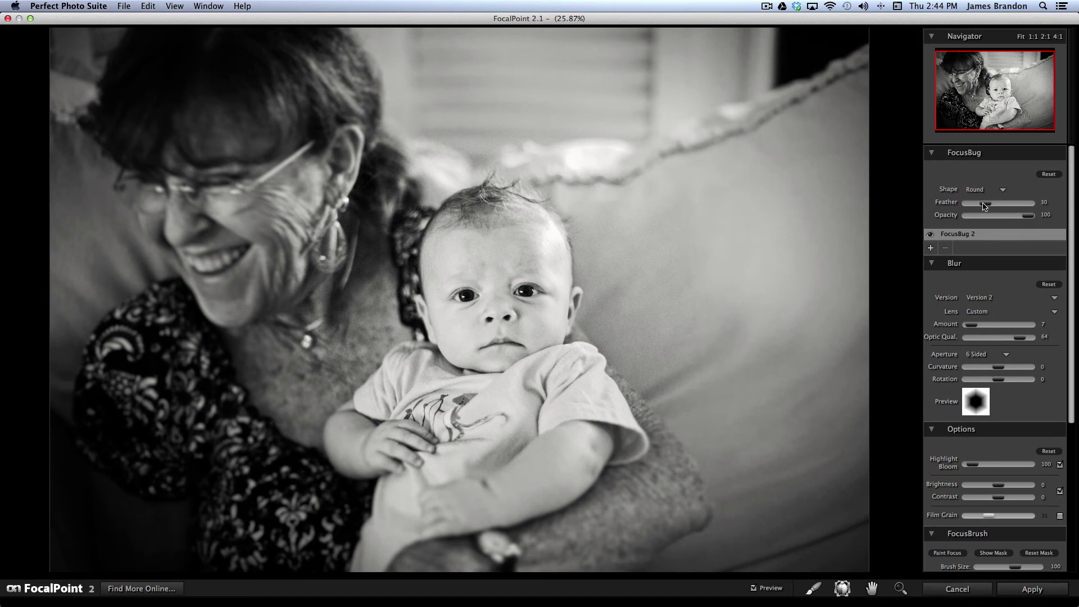
left_click_drag(984, 204, 1006, 203)
left_click_drag(1072, 233, 1068, 316)
left_click(1007, 589)
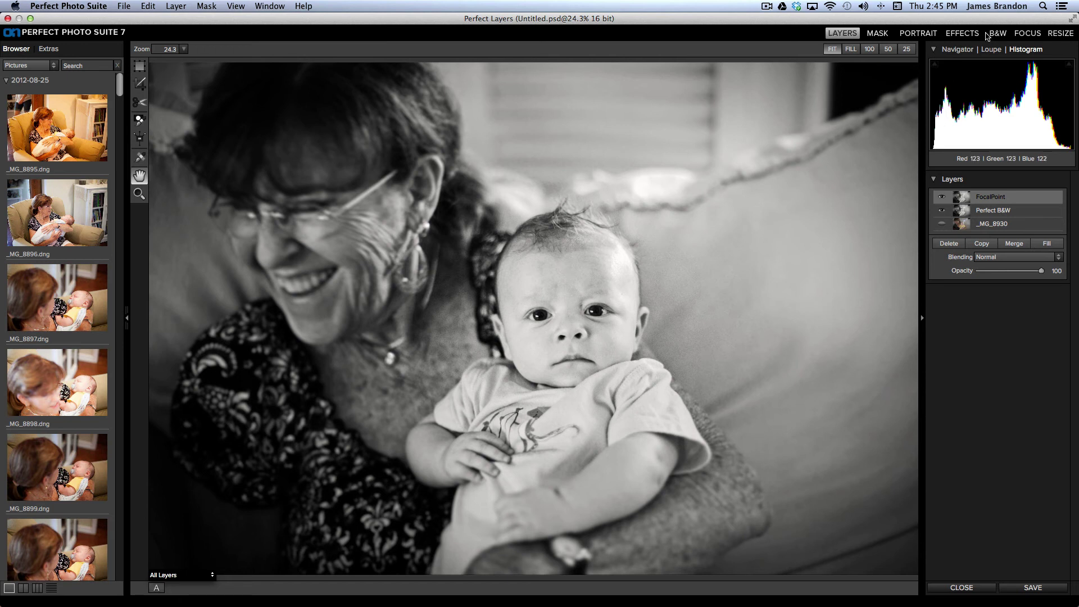
Step: Switch to the B&W module and settle Tone Contrast at 19
left_click(998, 32)
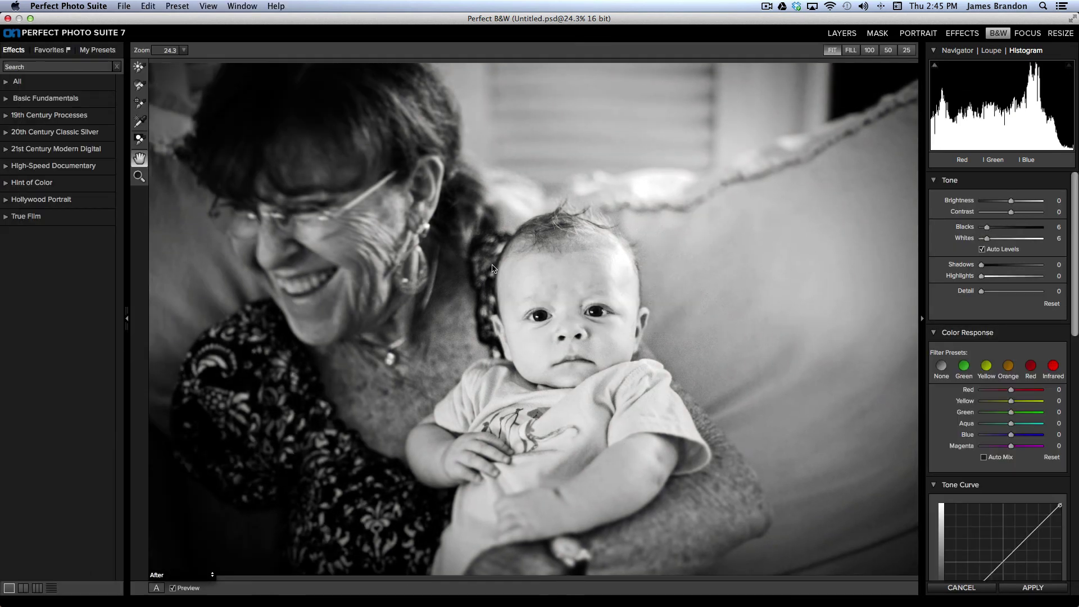
left_click_drag(1011, 211, 1017, 214)
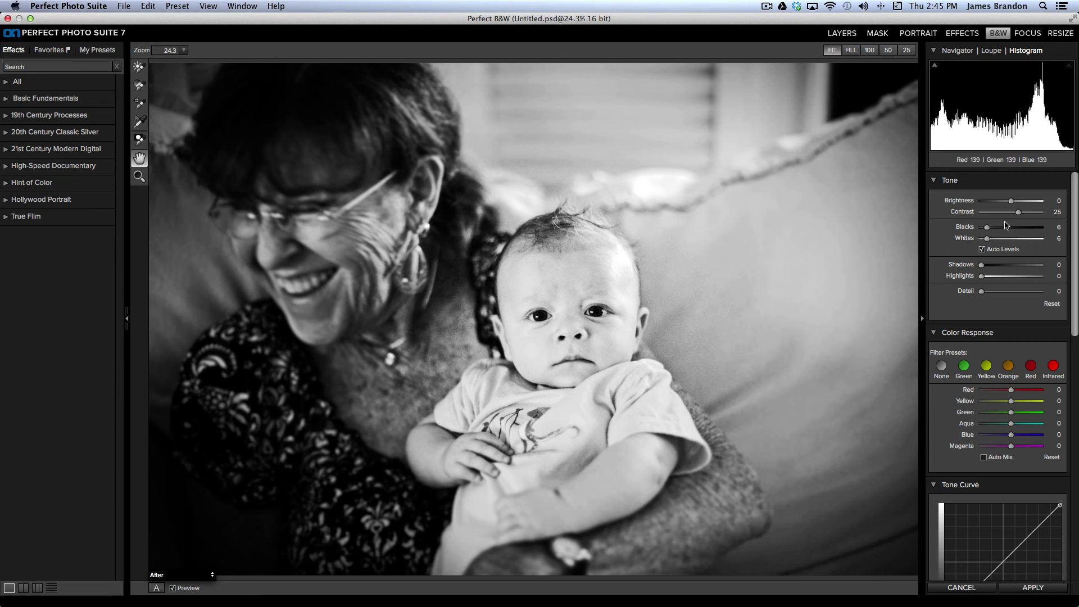
left_click_drag(1019, 212, 1016, 214)
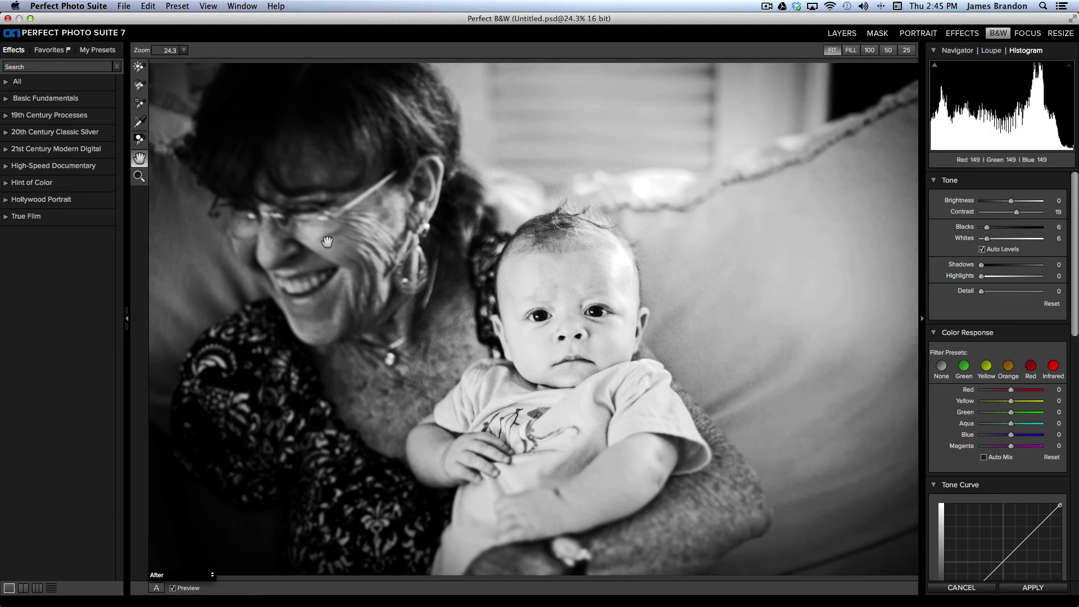
Step: Create the preset 'High Contrast B&W Film Grain', filling in the creator's name and a film-grain description
left_click(177, 6)
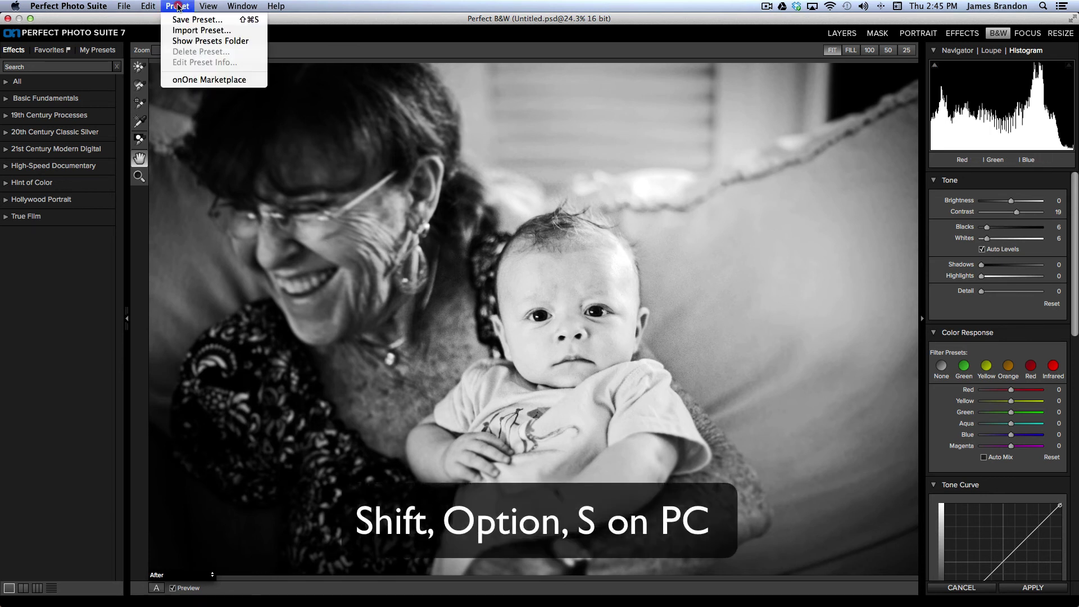
left_click(185, 19)
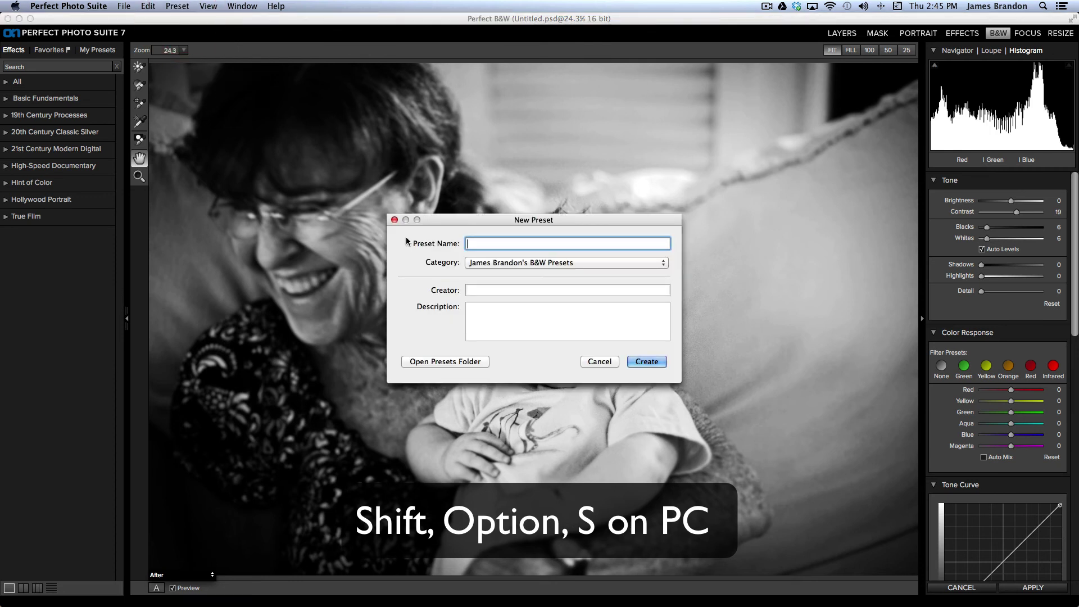
left_click_drag(491, 224, 497, 207)
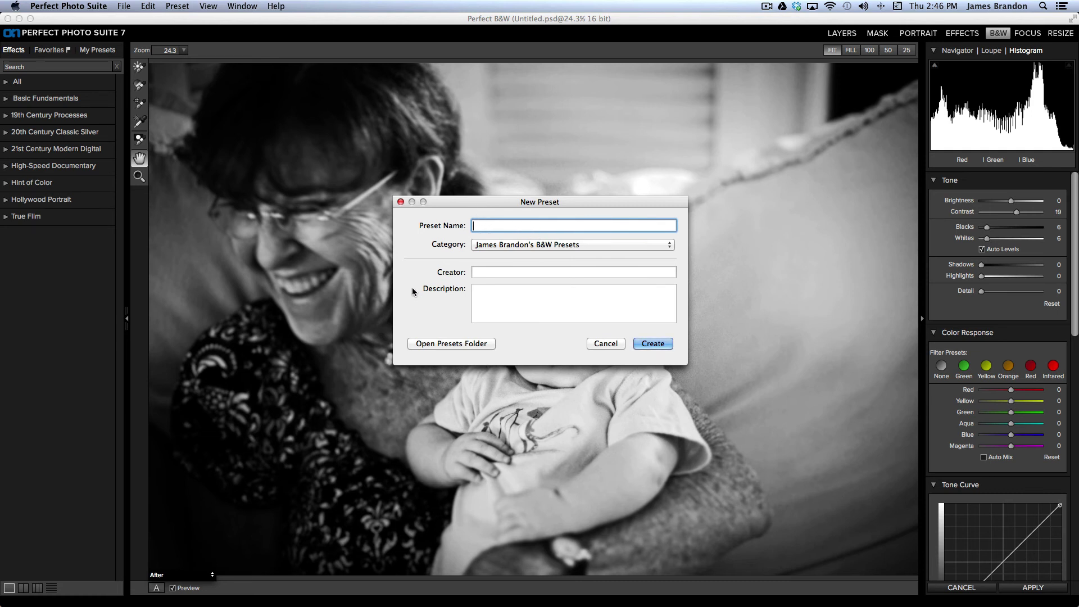
type("High Contrast B&W Film Grain")
key("Tab")
key("Tab")
type("James ")
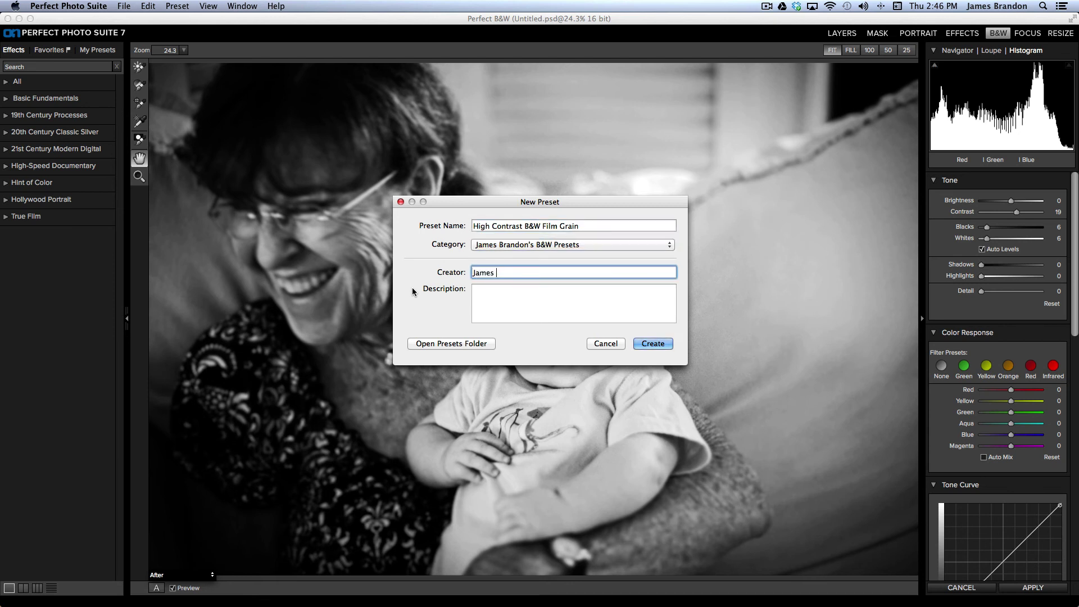
type("Brandon")
key("Tab")
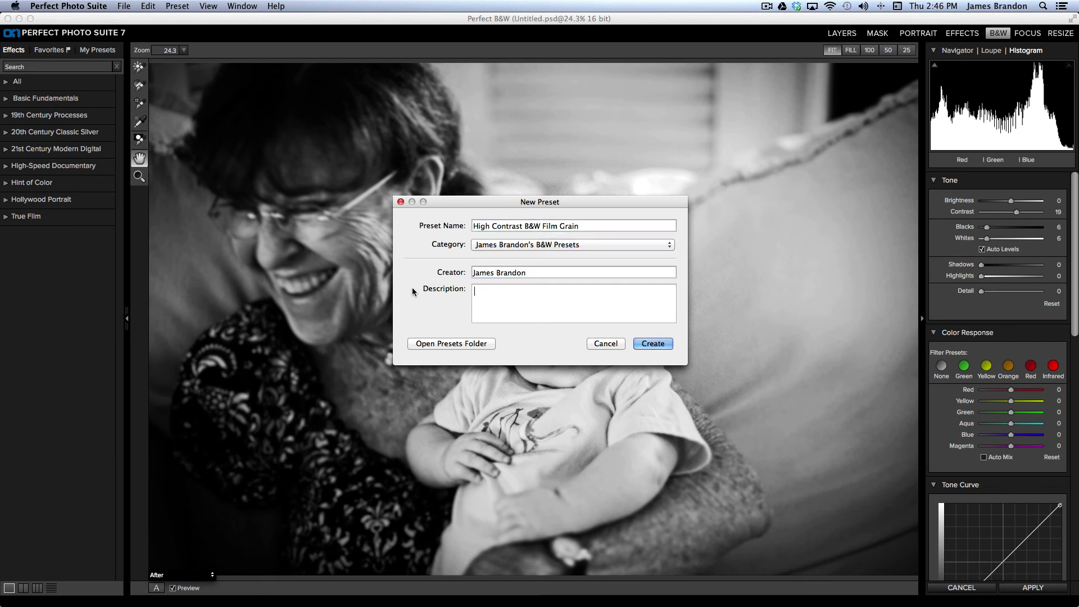
type("A high contrast B&W filter with just the right")
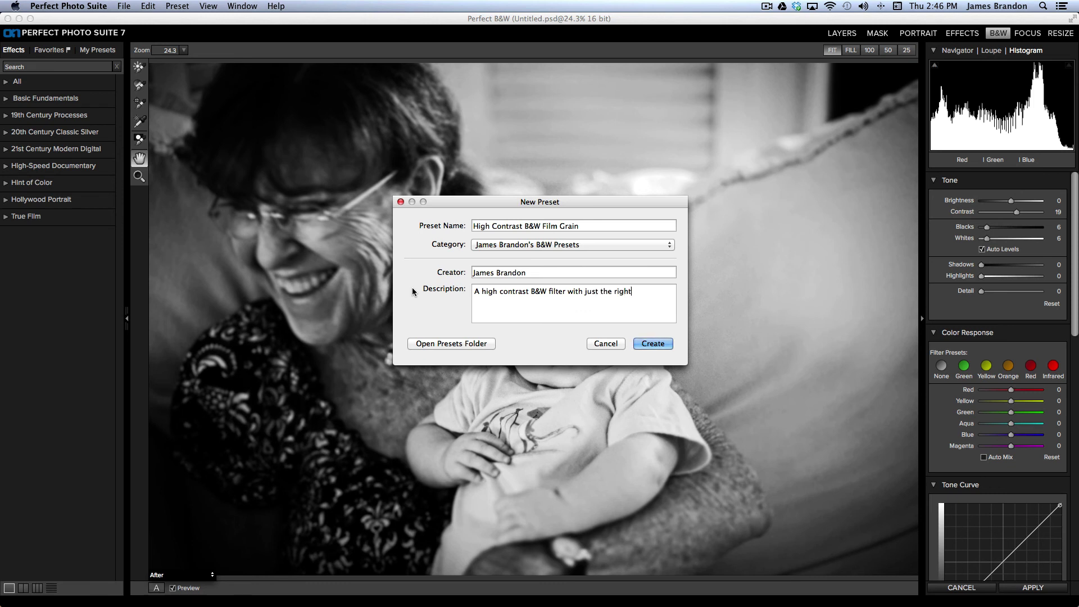
type(" amount of film grain to finish the image off.")
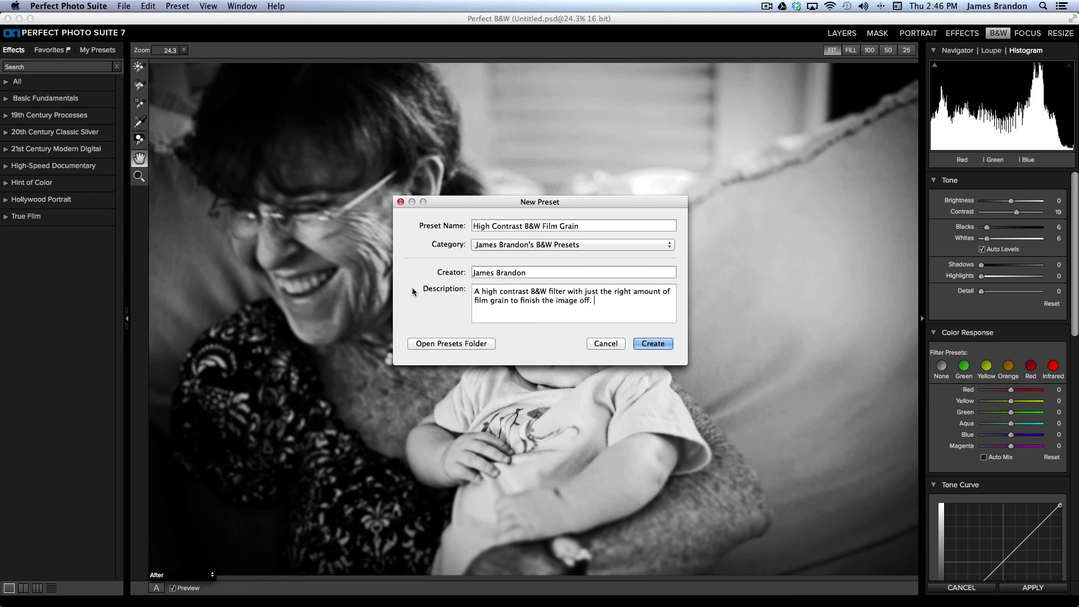
left_click(653, 344)
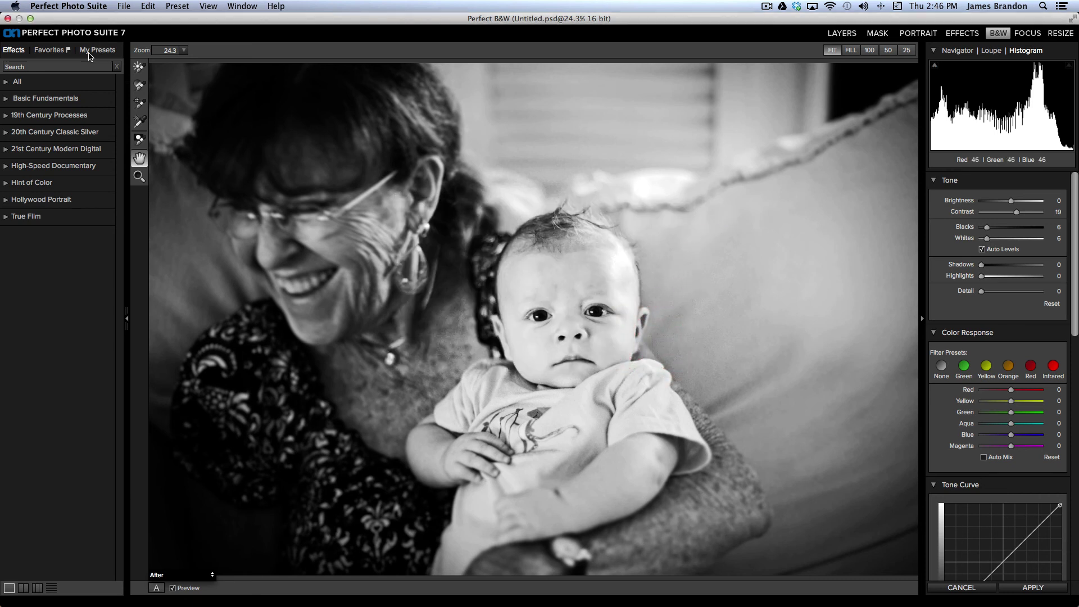
Step: Open My Presets and expand then collapse the B&W Presets group to confirm the new preset
left_click(91, 51)
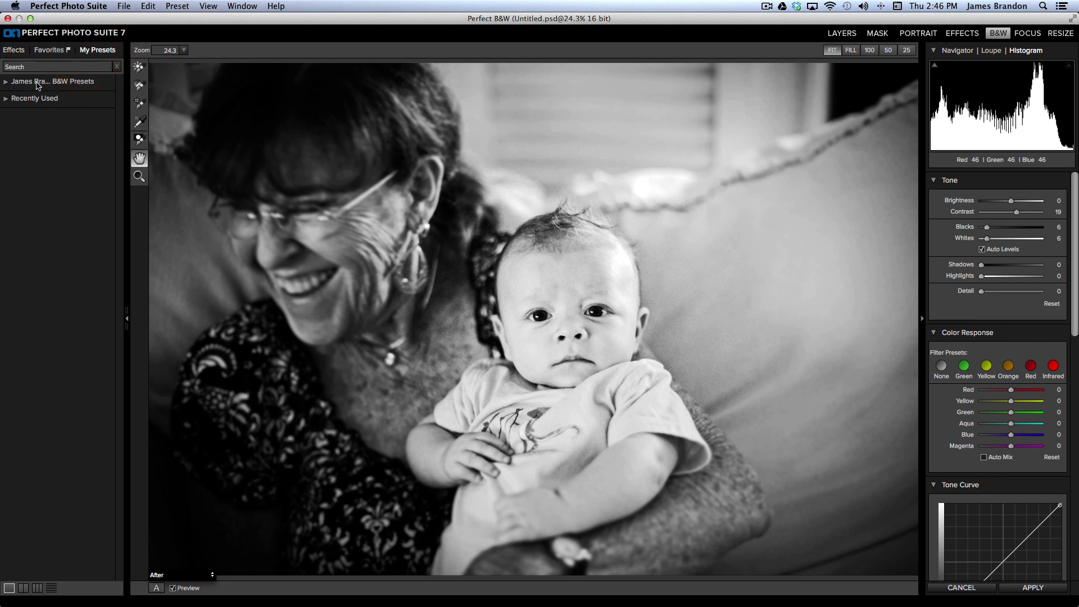
left_click(6, 82)
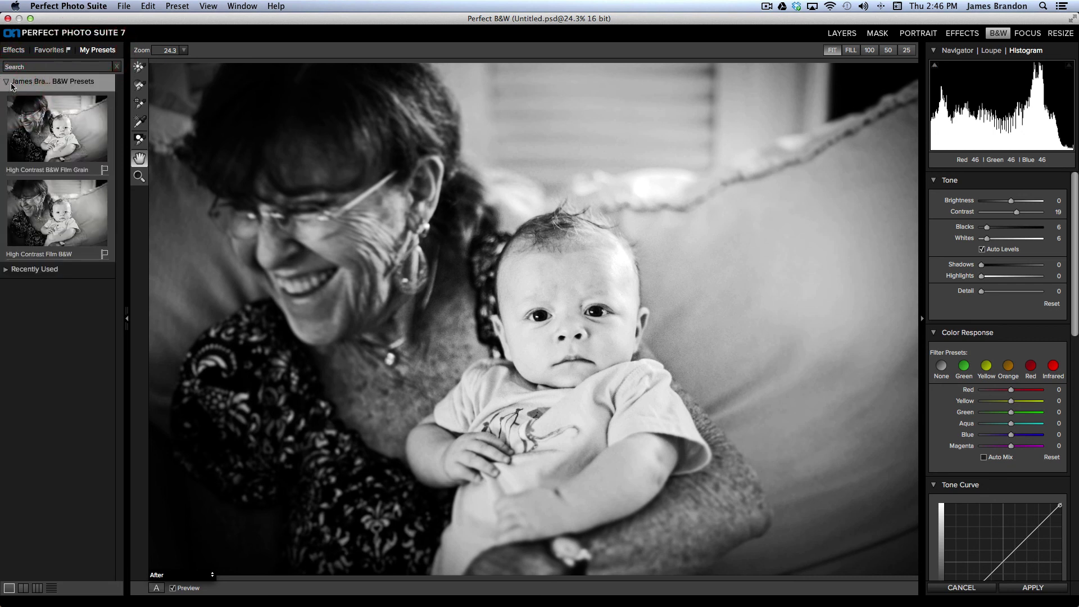
left_click(6, 82)
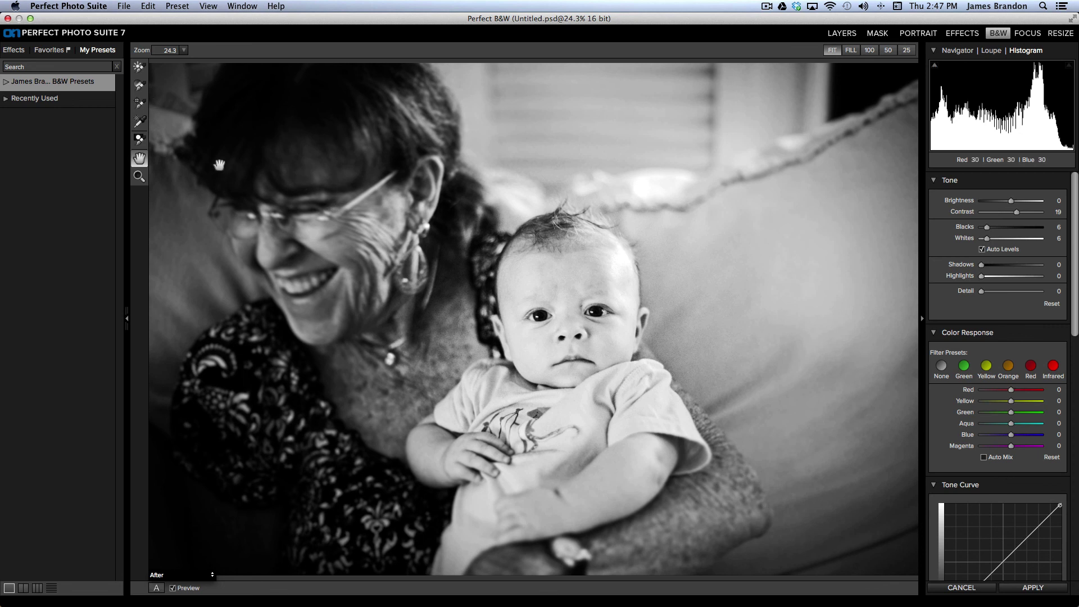
Step: Brighten the baby's face with a size-500 Brightness brush, undoing and repainting gentler at Amount 10
left_click(139, 68)
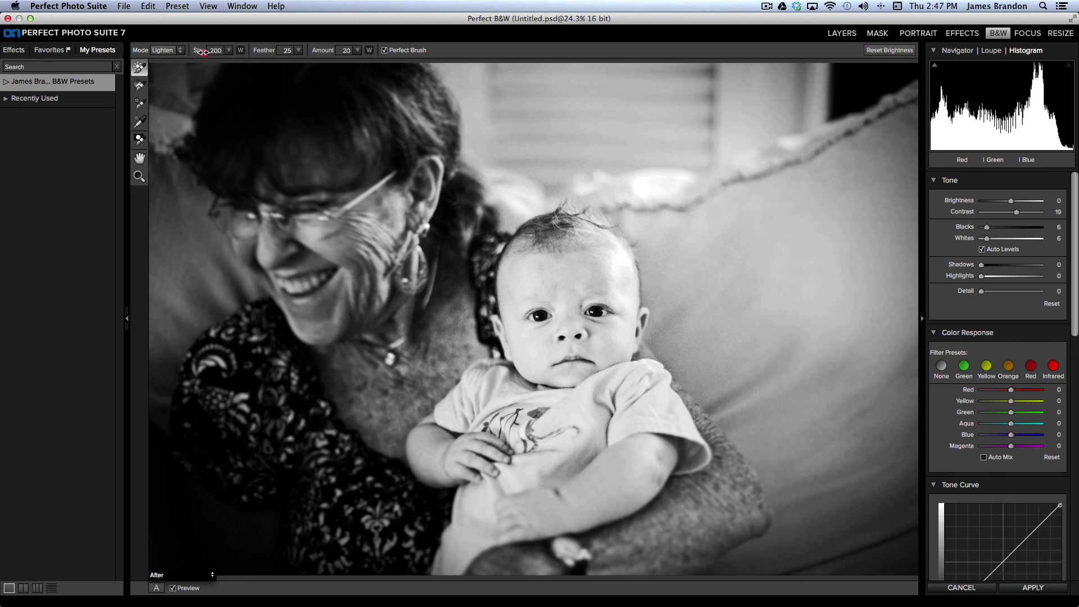
left_click_drag(214, 51, 283, 54)
mouse_move(591, 278)
left_mouse_down()
mouse_move(559, 272)
mouse_move(533, 283)
mouse_move(598, 279)
mouse_move(523, 277)
mouse_move(545, 246)
mouse_move(606, 277)
mouse_move(607, 261)
mouse_move(522, 251)
mouse_move(533, 243)
mouse_move(592, 267)
mouse_move(532, 257)
mouse_move(519, 315)
mouse_move(529, 345)
mouse_move(544, 320)
mouse_move(540, 346)
mouse_move(600, 341)
mouse_move(578, 347)
mouse_move(575, 311)
mouse_move(611, 332)
mouse_move(619, 306)
mouse_move(614, 335)
mouse_move(591, 352)
mouse_move(618, 327)
mouse_move(611, 284)
mouse_move(574, 248)
mouse_move(530, 268)
mouse_move(572, 283)
mouse_move(536, 283)
mouse_move(551, 335)
mouse_move(575, 292)
mouse_move(552, 335)
mouse_move(534, 328)
mouse_move(557, 350)
mouse_move(548, 364)
mouse_move(604, 345)
mouse_move(574, 352)
mouse_move(555, 341)
mouse_move(575, 302)
left_mouse_up()
mouse_move(563, 259)
left_mouse_down()
mouse_move(556, 323)
mouse_move(571, 354)
left_mouse_up()
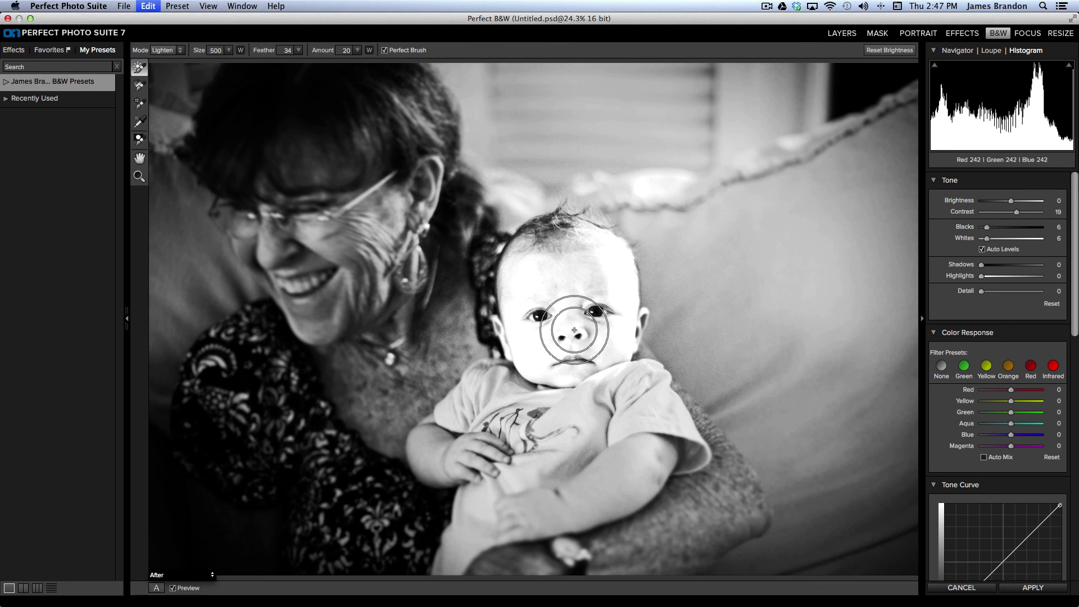
key("super+z")
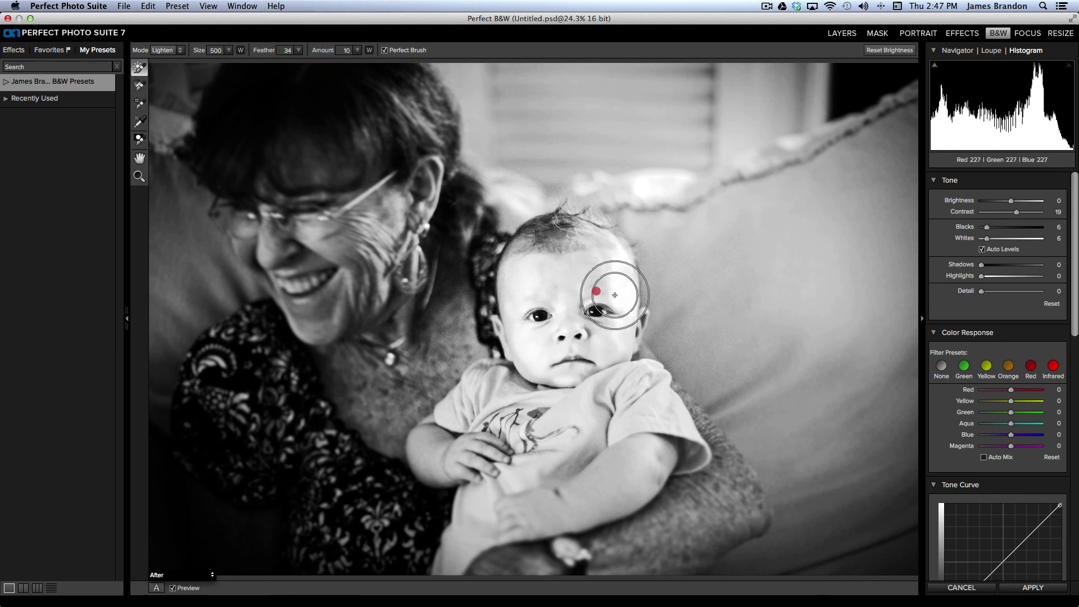
mouse_move(615, 295)
left_mouse_down()
mouse_move(606, 269)
mouse_move(555, 253)
mouse_move(563, 364)
left_mouse_up()
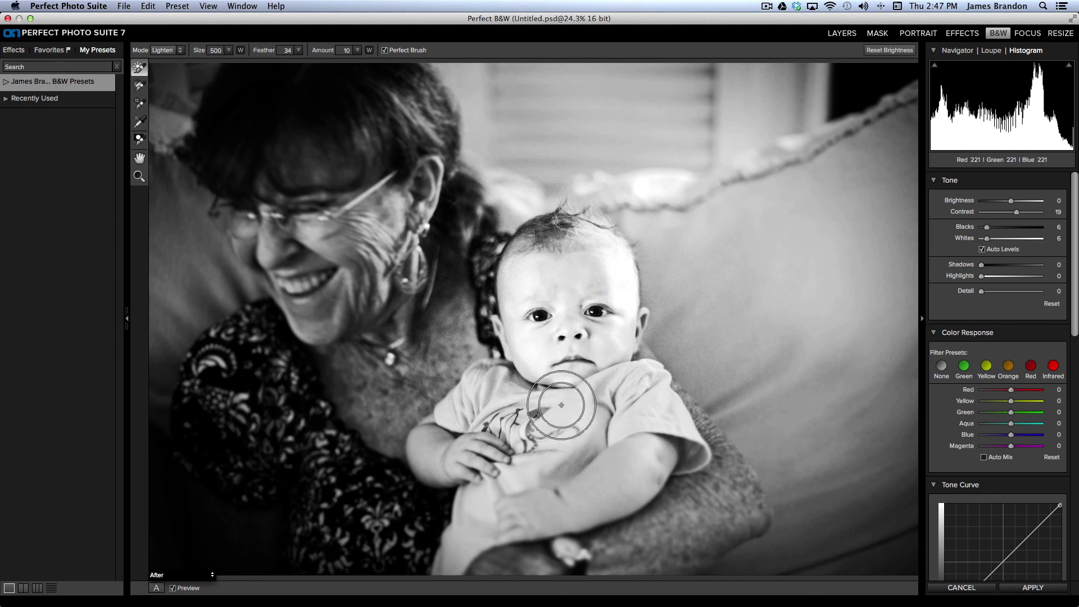